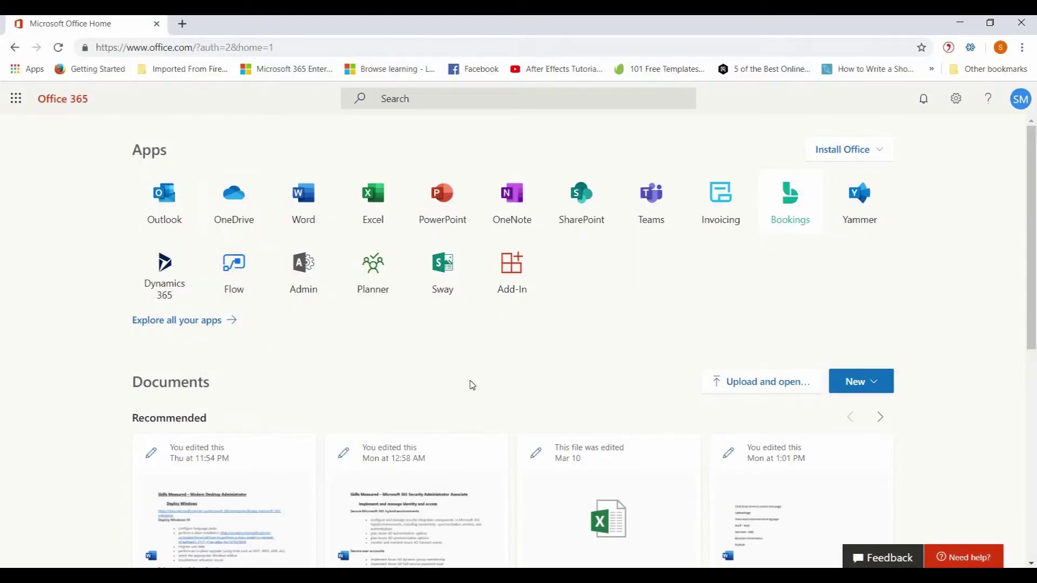
Open Microsoft Bookings from the Office 365 app list
click(793, 205)
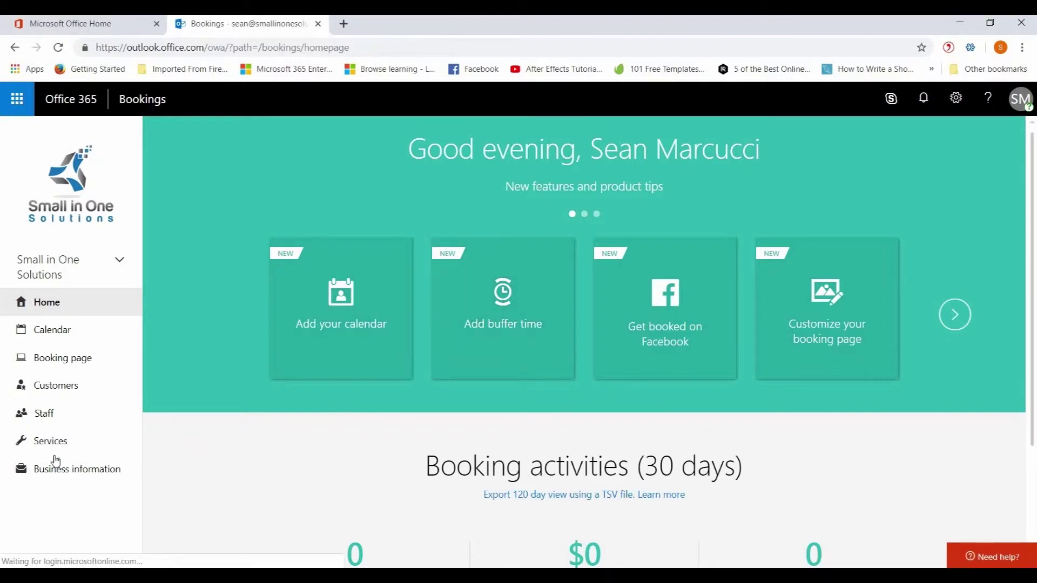
From the current business's menu, start setting up a new business
click(121, 264)
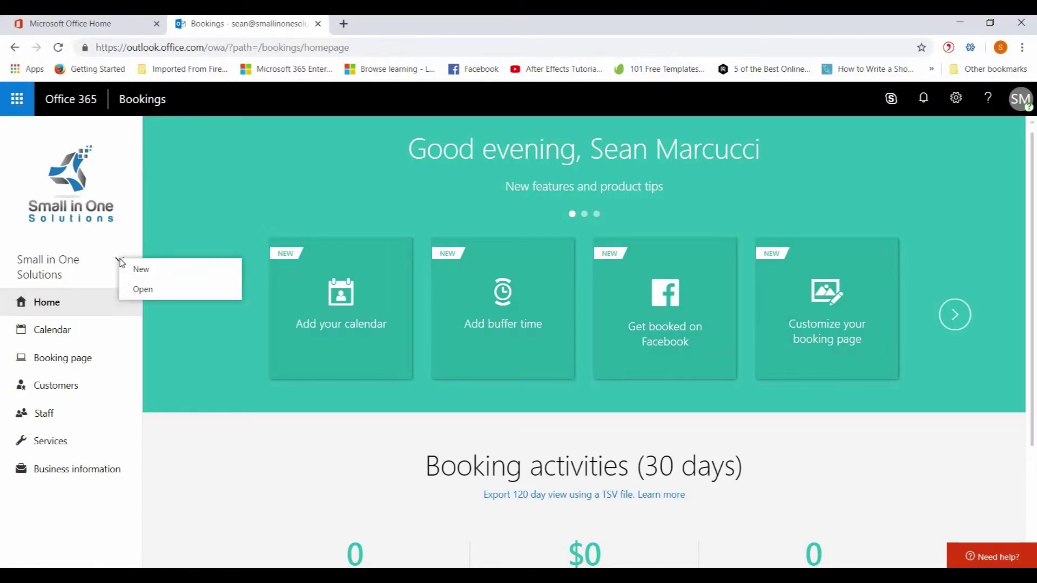
click(155, 271)
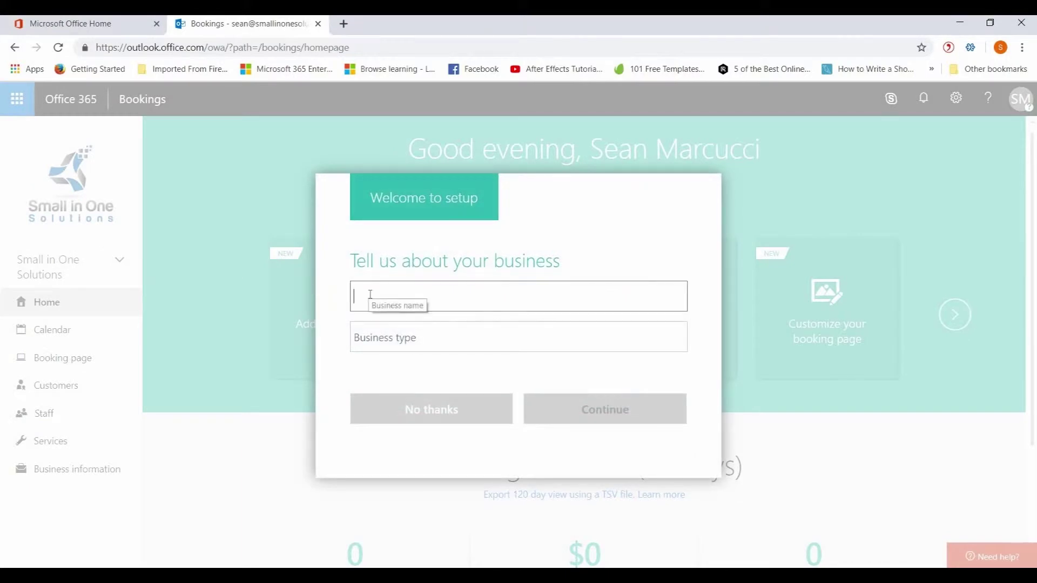
Create the business 'Dunder Mifflin Paper Company' with type Mid-sized Paper Company
text(Dund)
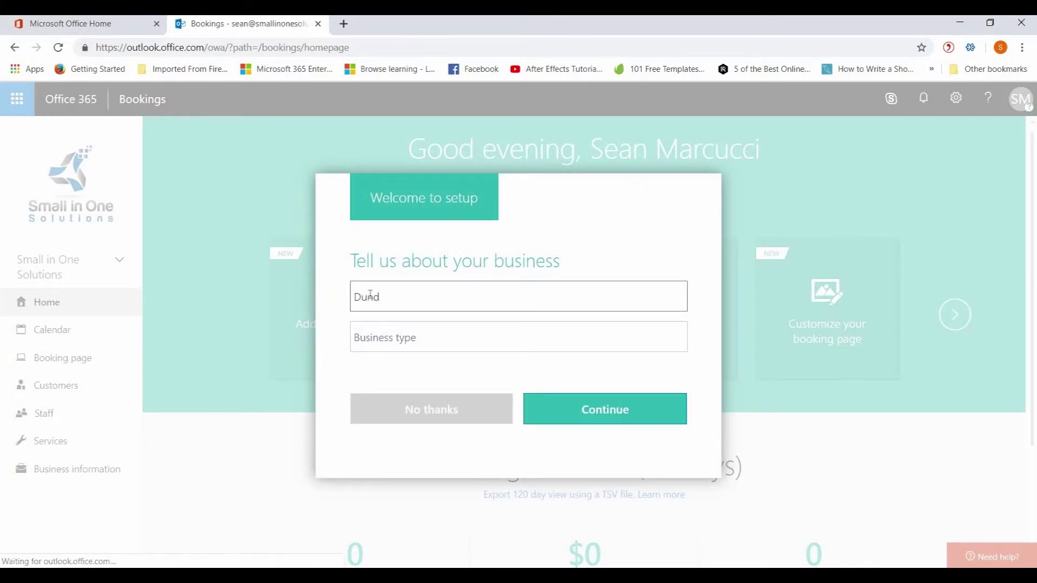
text(er Miffl)
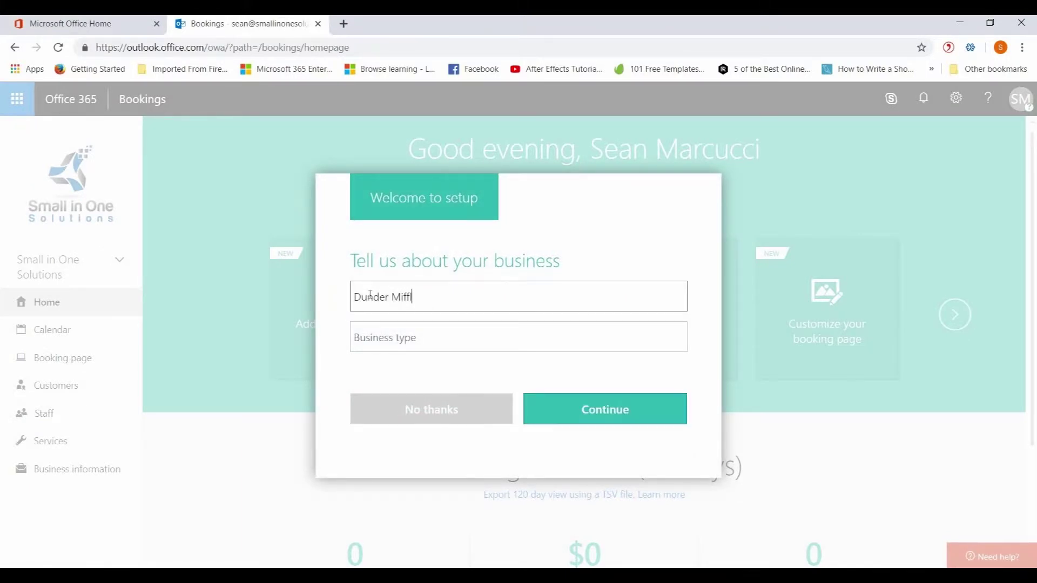
text(in Paper Company)
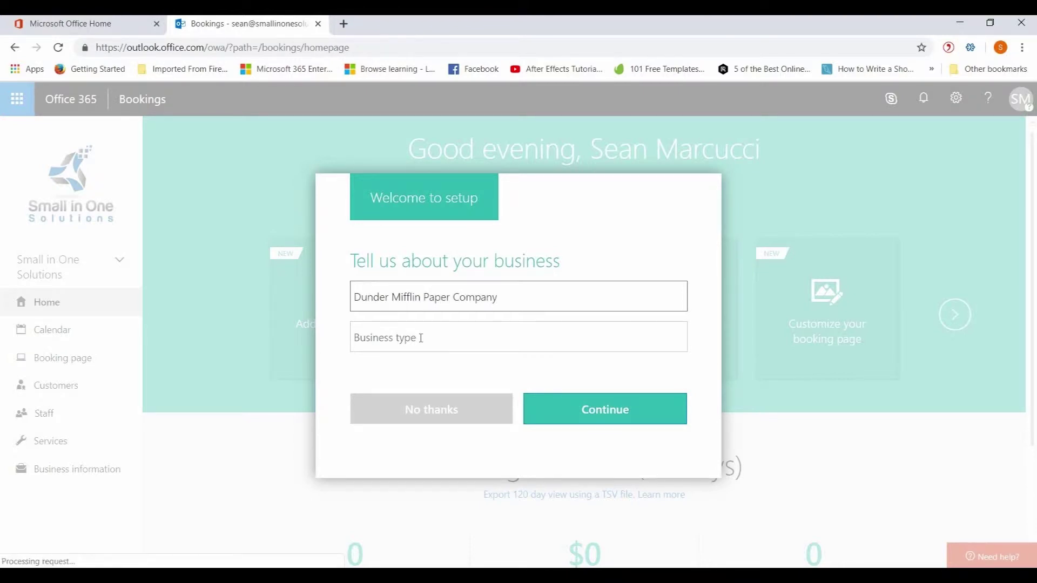
click(421, 338)
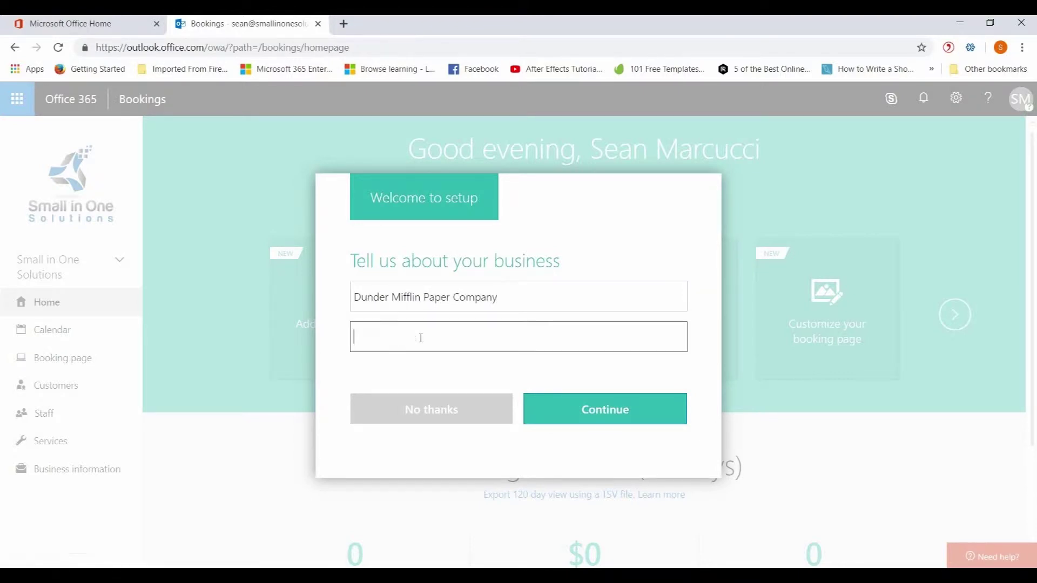
text(Mid)
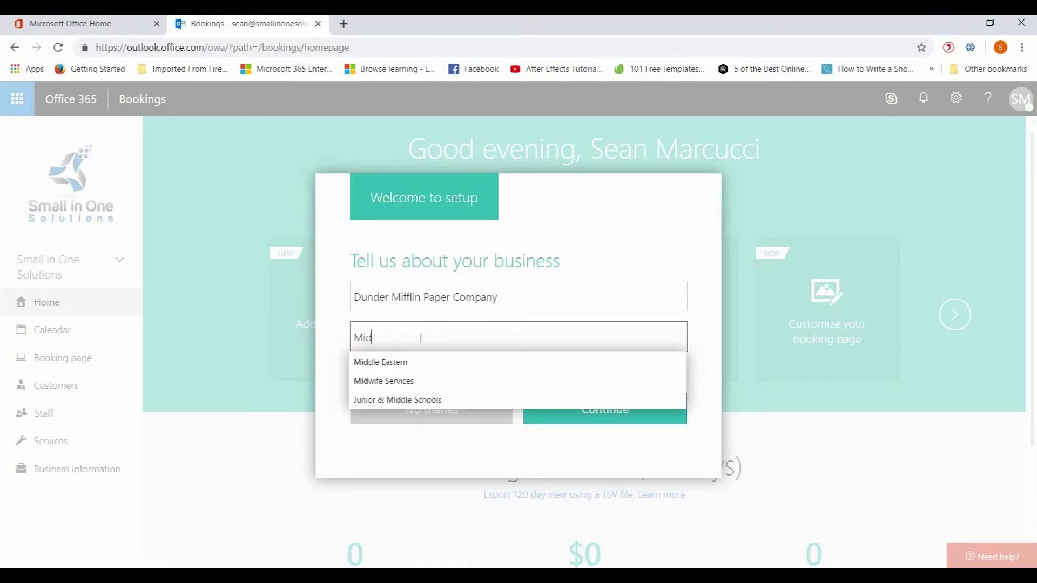
text(-si)
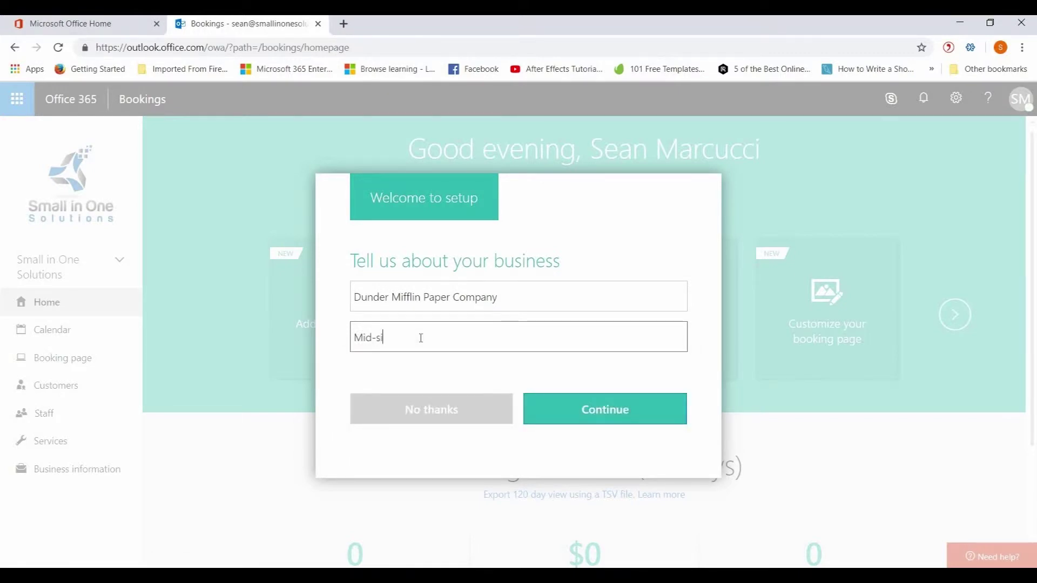
text(zed Paper Cpo)
text(pany)
click(604, 416)
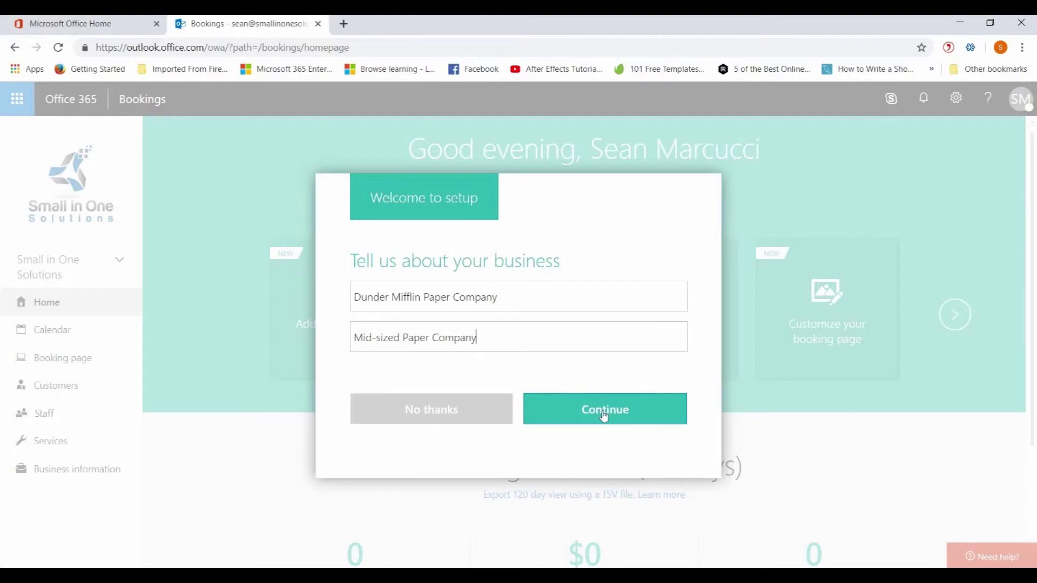
click(604, 416)
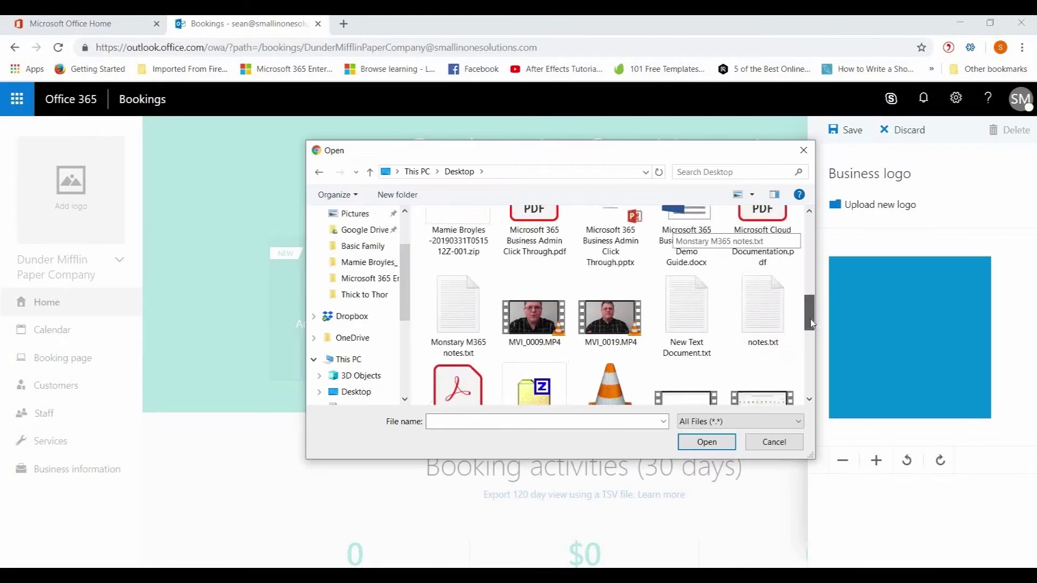
scroll(807, 272, down, 2)
Upload Dunder_Mifflin_Inc.svg as the business logo on a dark purple background and save
scroll(807, 272, up, 2)
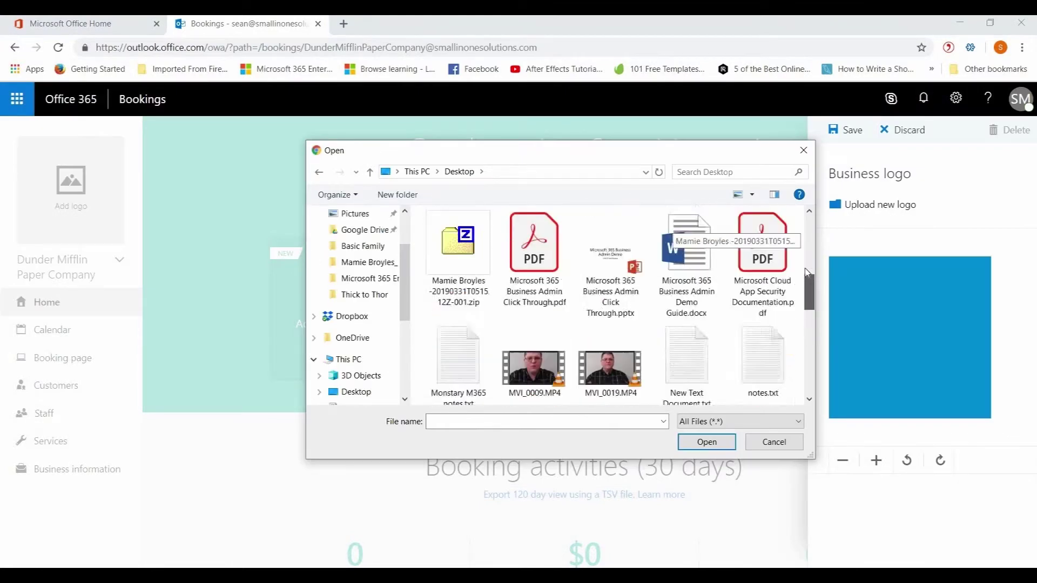
scroll(807, 272, up, 5)
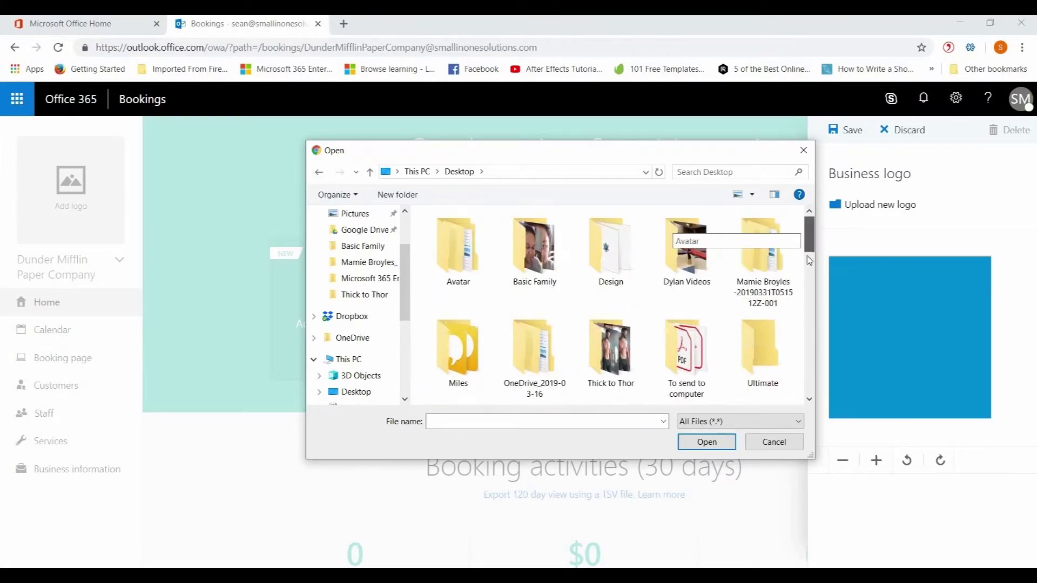
scroll(809, 260, down, 5)
click(537, 312)
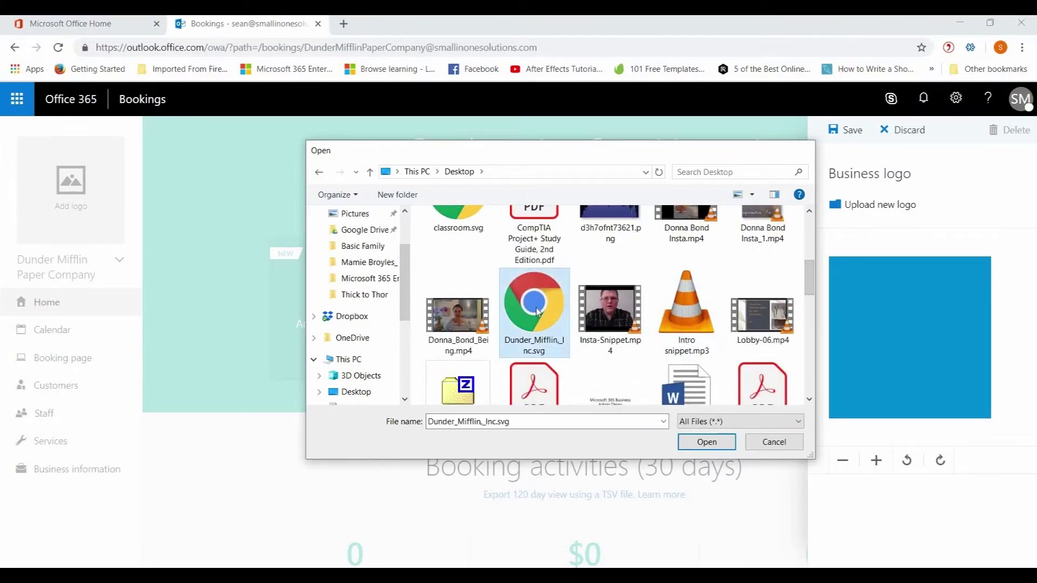
double_click(538, 312)
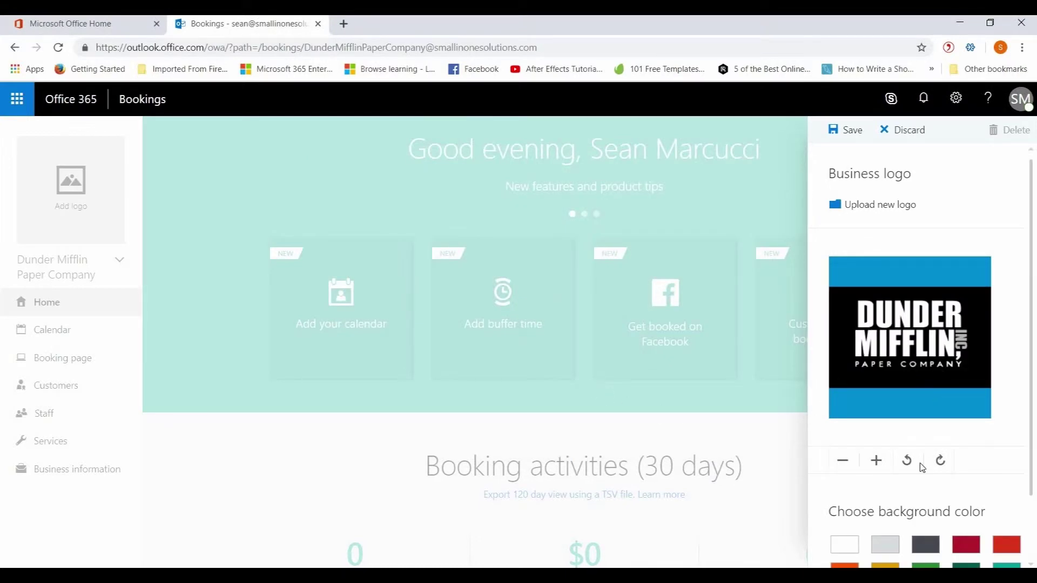
scroll(921, 469, down, 1)
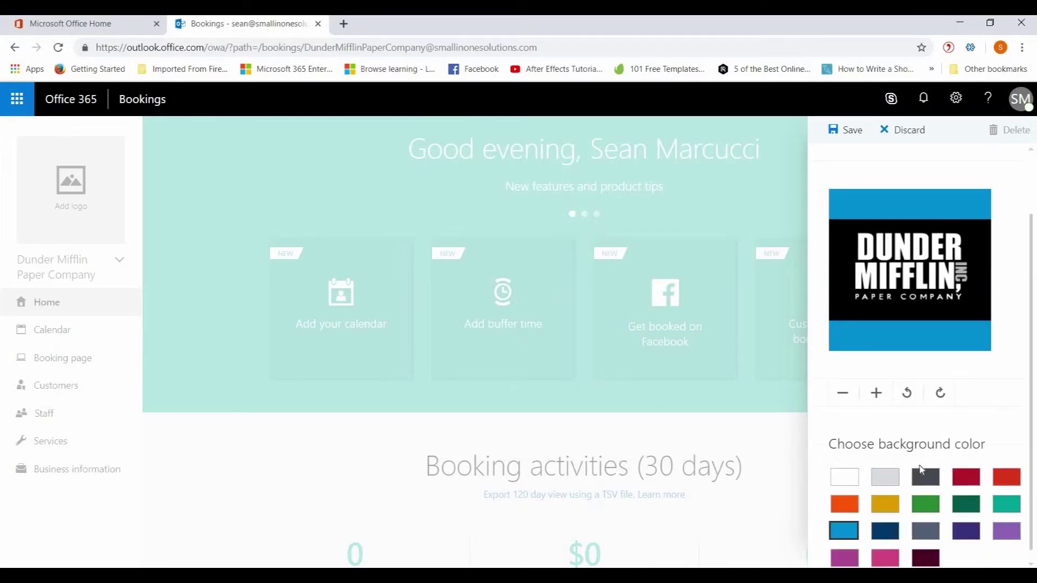
click(926, 552)
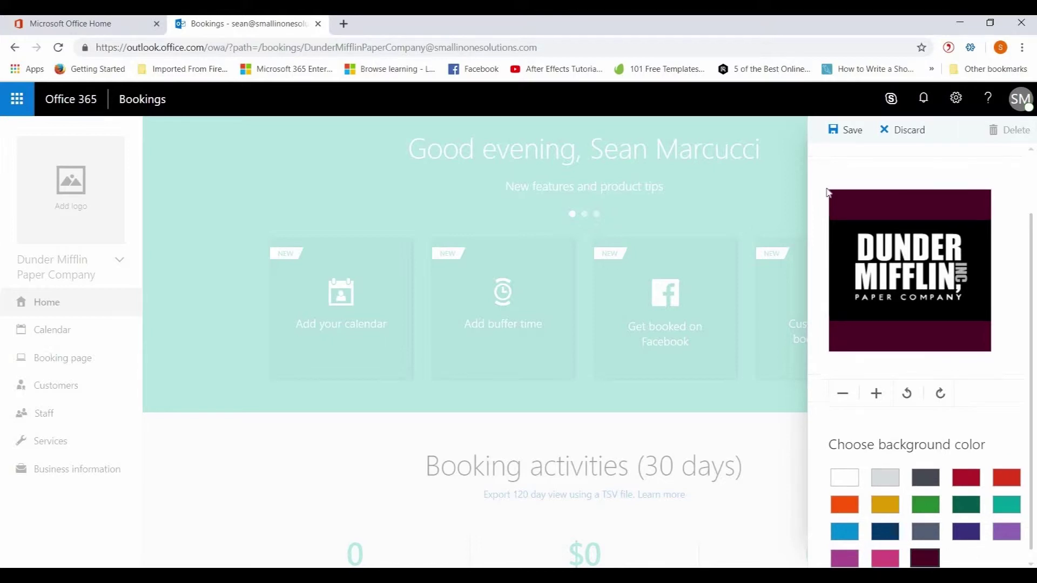
scroll(832, 189, up, 2)
click(844, 131)
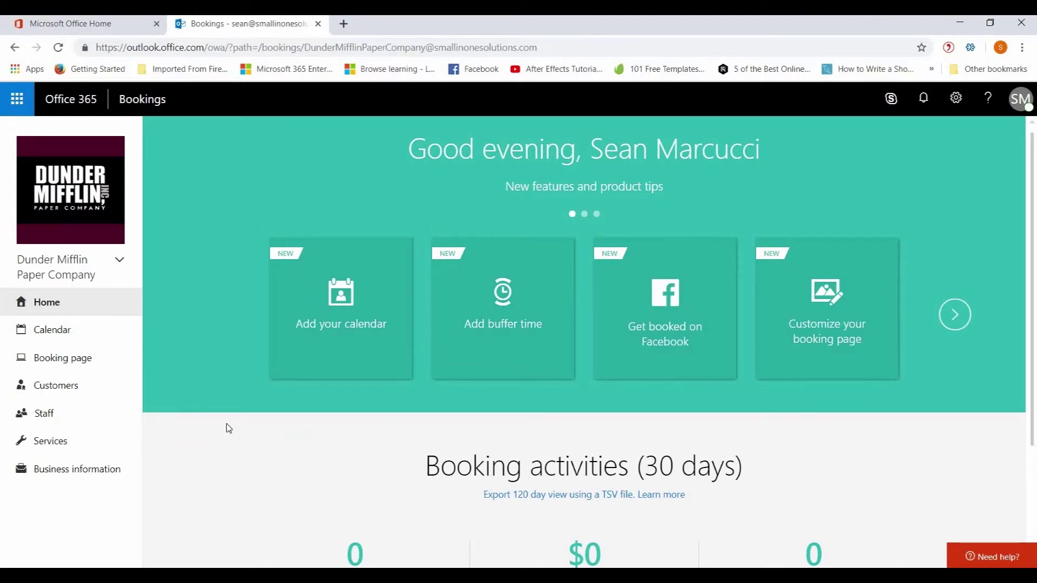
Give the booking page the teal colour theme, then view its time increment options
click(75, 363)
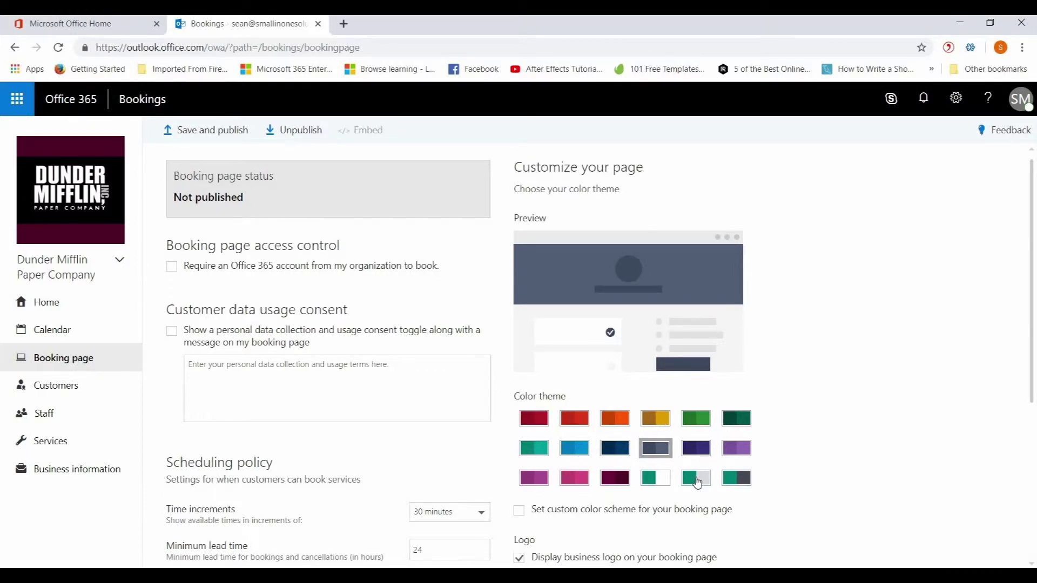
scroll(648, 475, down, 3)
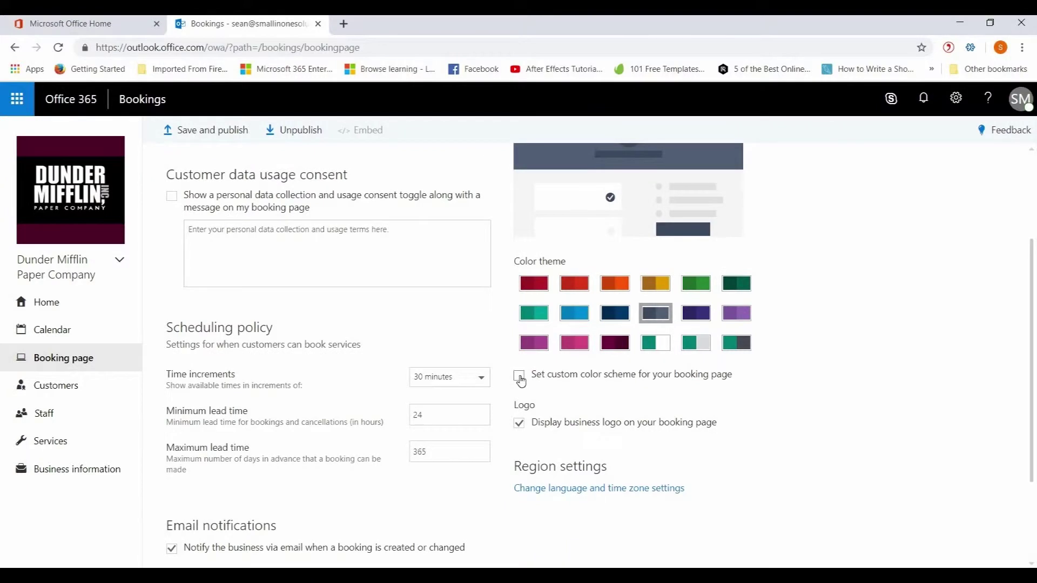
click(519, 377)
scroll(622, 432, up, 1)
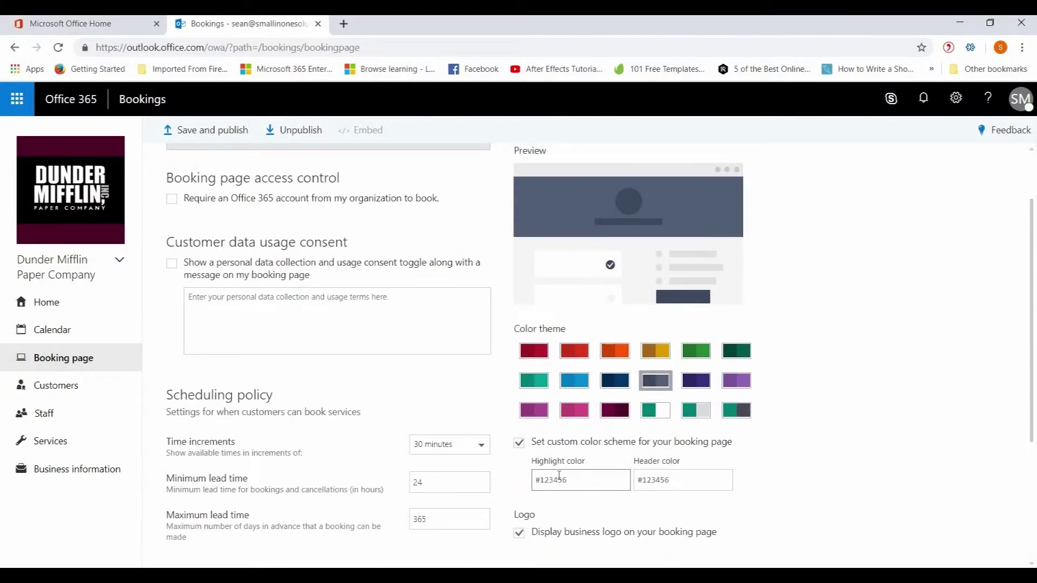
scroll(629, 487, down, 2)
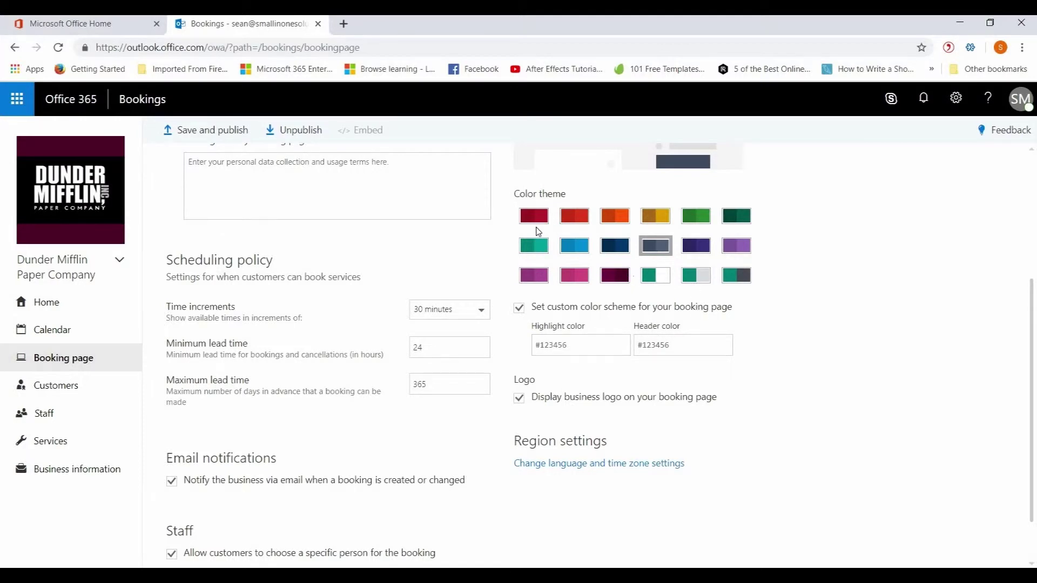
click(533, 247)
scroll(726, 435, up, 3)
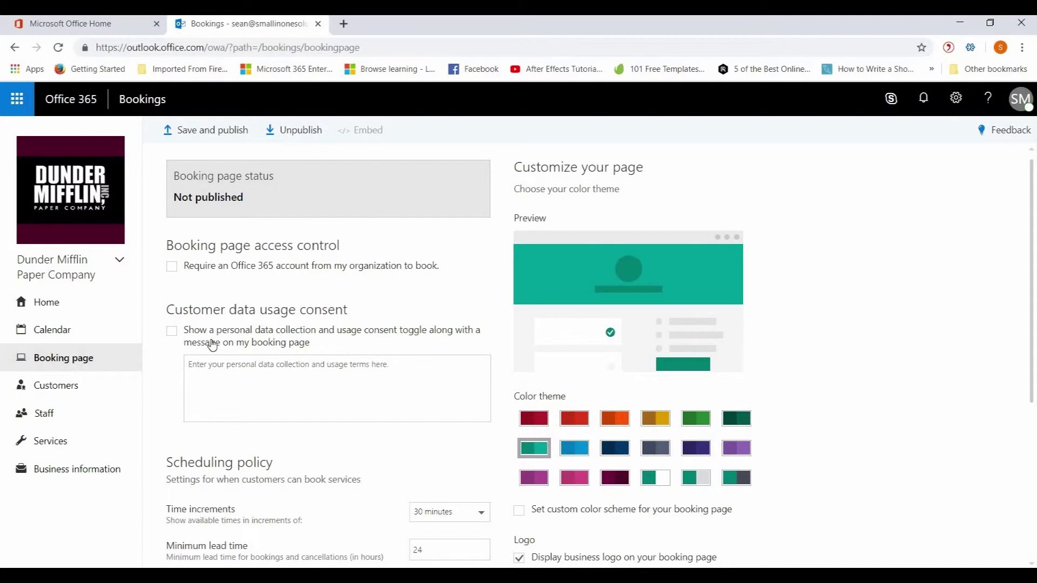
scroll(265, 459, down, 3)
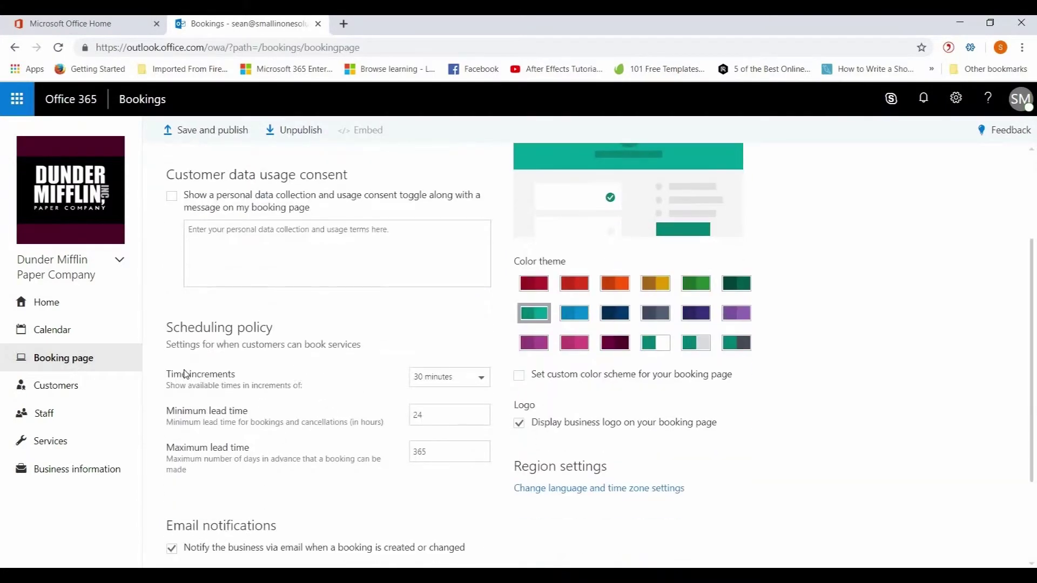
click(482, 381)
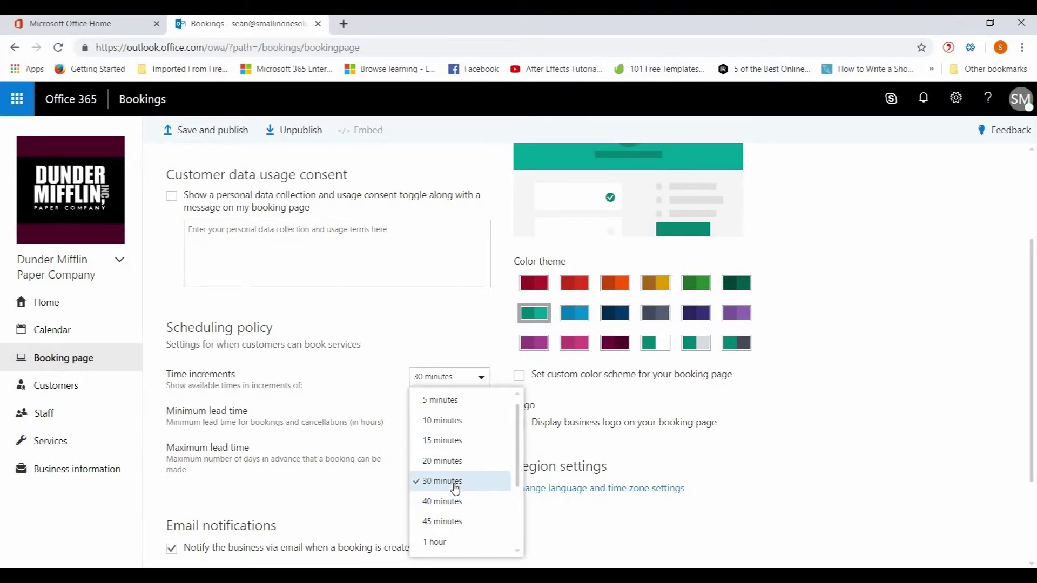
click(448, 543)
key(Down)
key(Down)
key(Down)
key(Down)
key(Down)
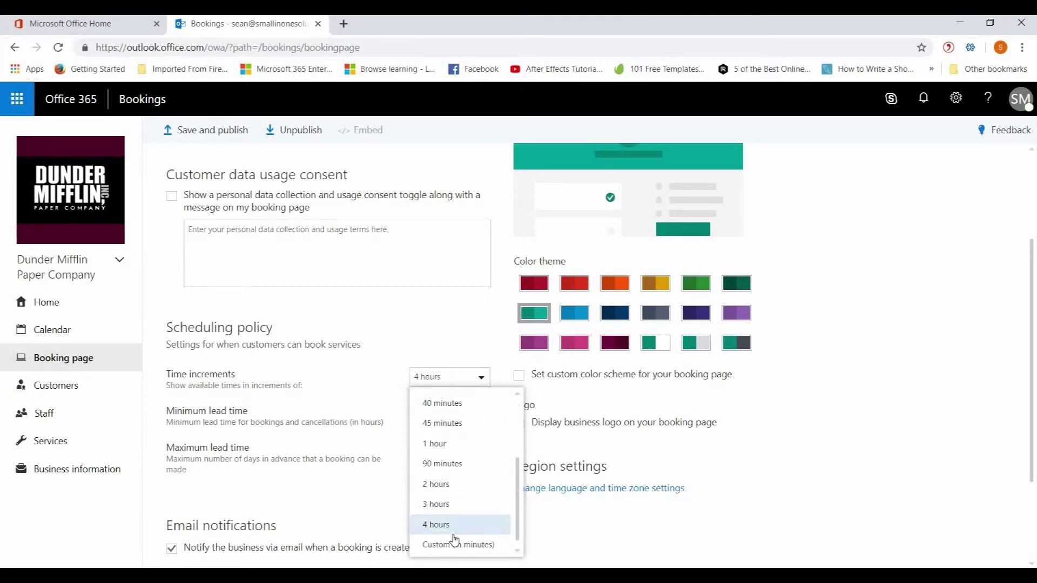
key(Escape)
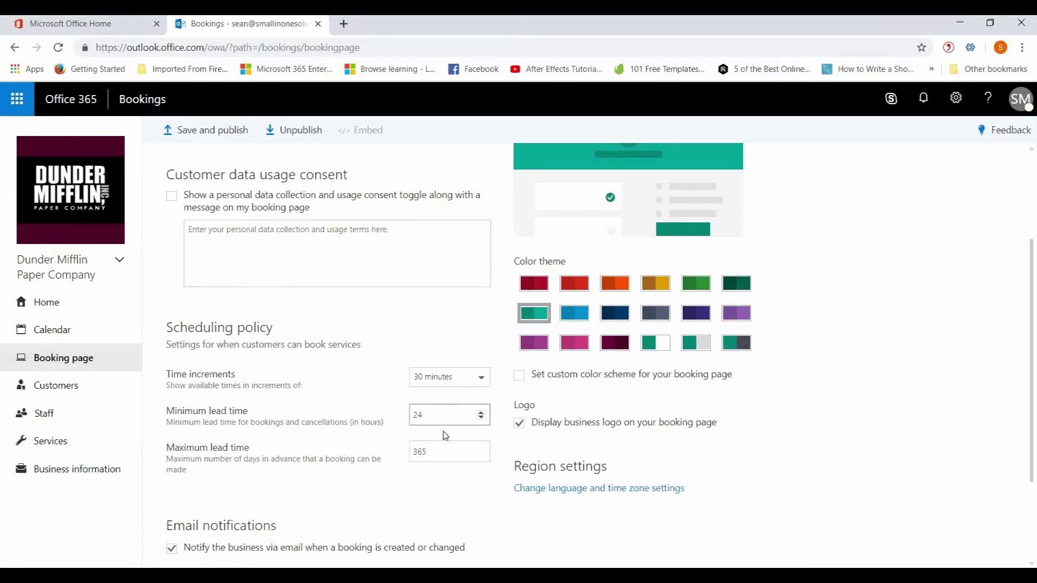
scroll(368, 497, down, 2)
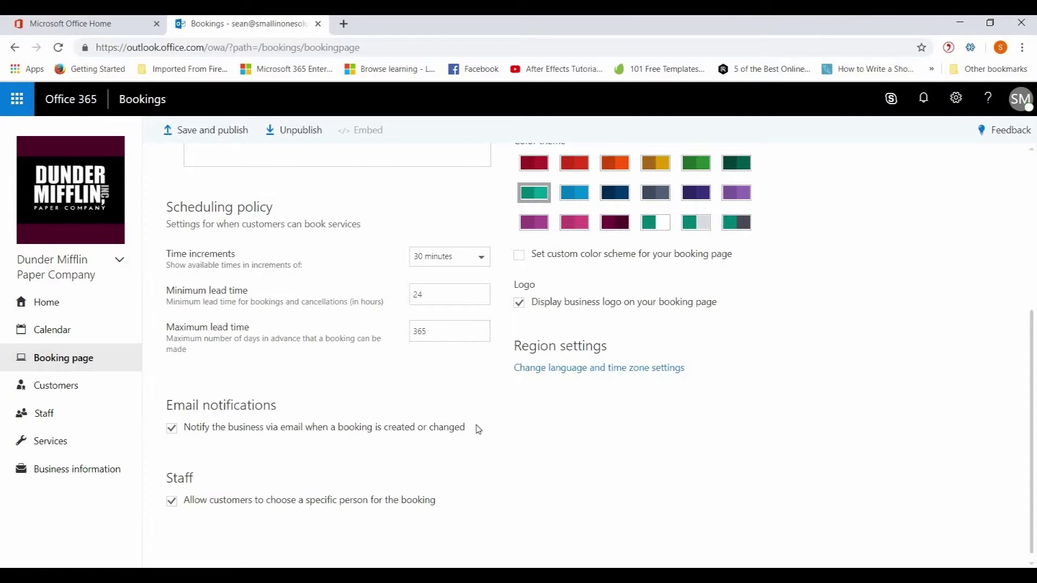
scroll(393, 424, up, 1)
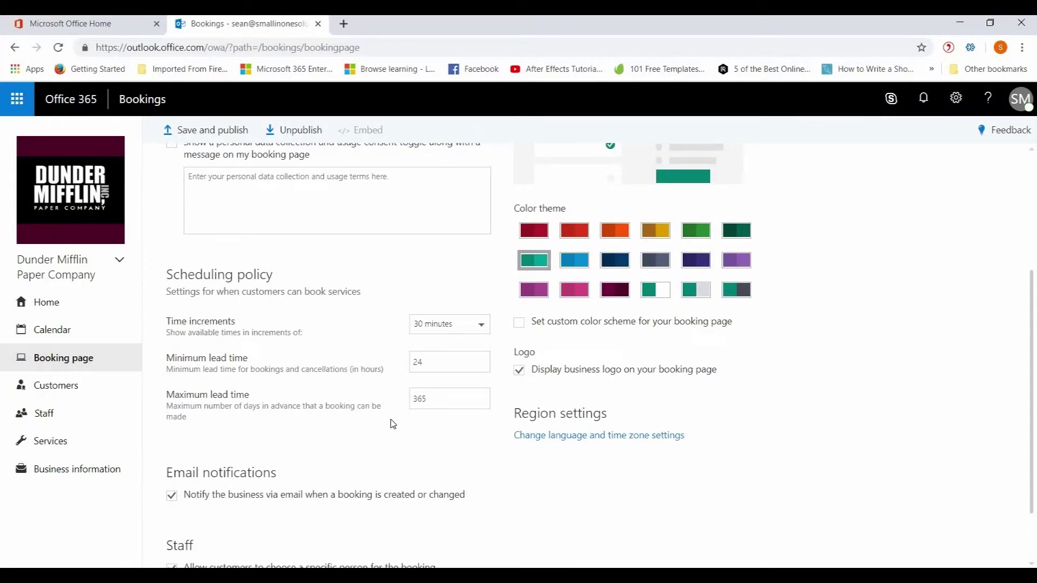
scroll(393, 424, up, 3)
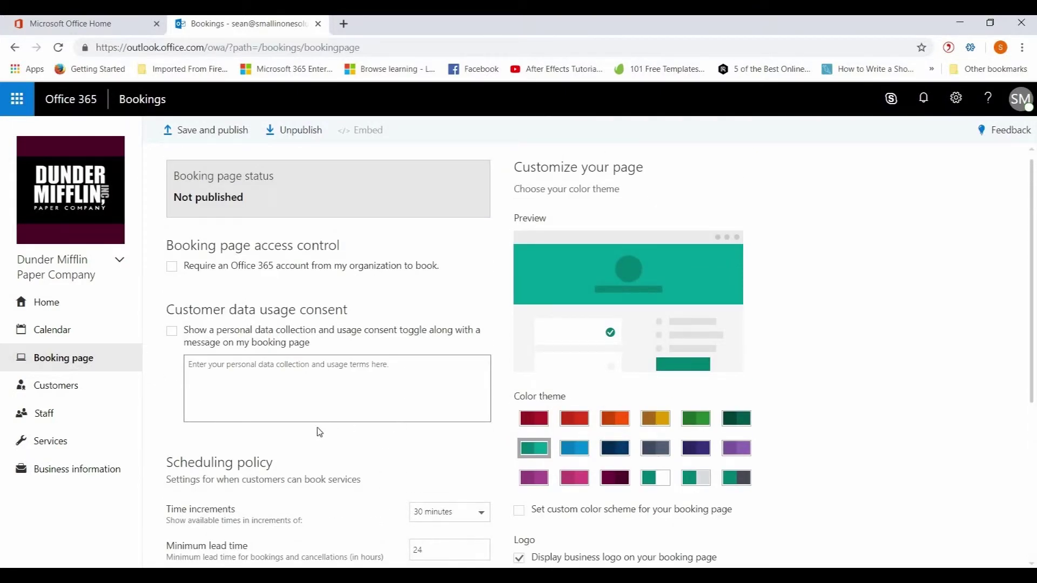
Open a blank Add staff form from the Staff page
click(43, 420)
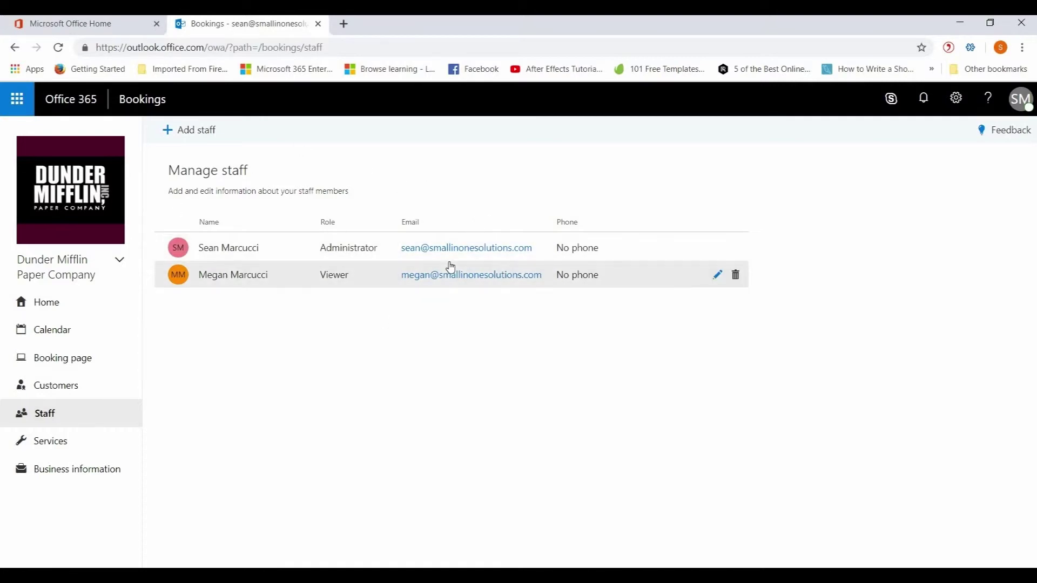
click(188, 130)
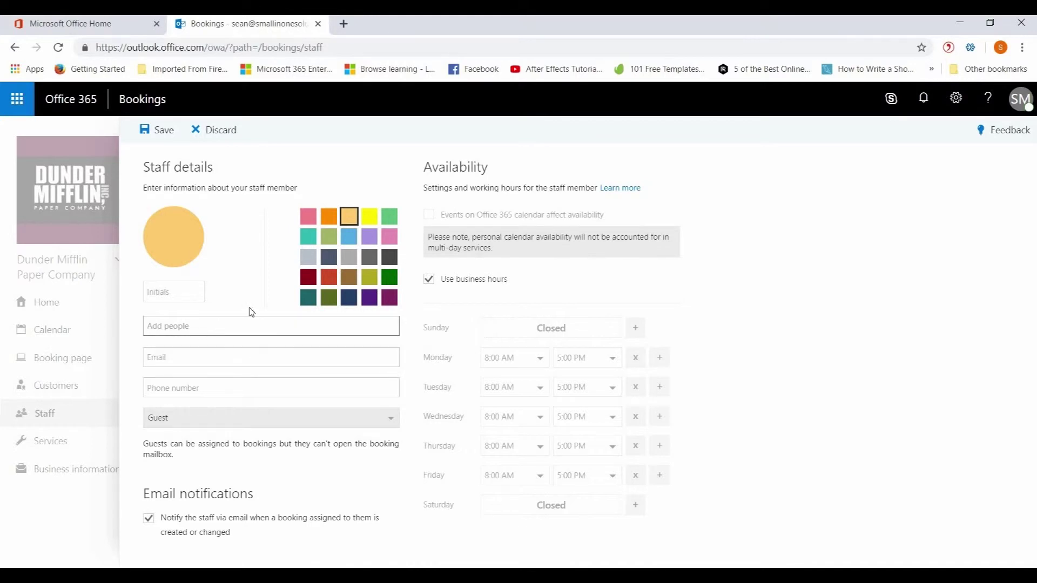
click(187, 293)
Enter the staff member's initials and name, keep business hours, and save
text(MS)
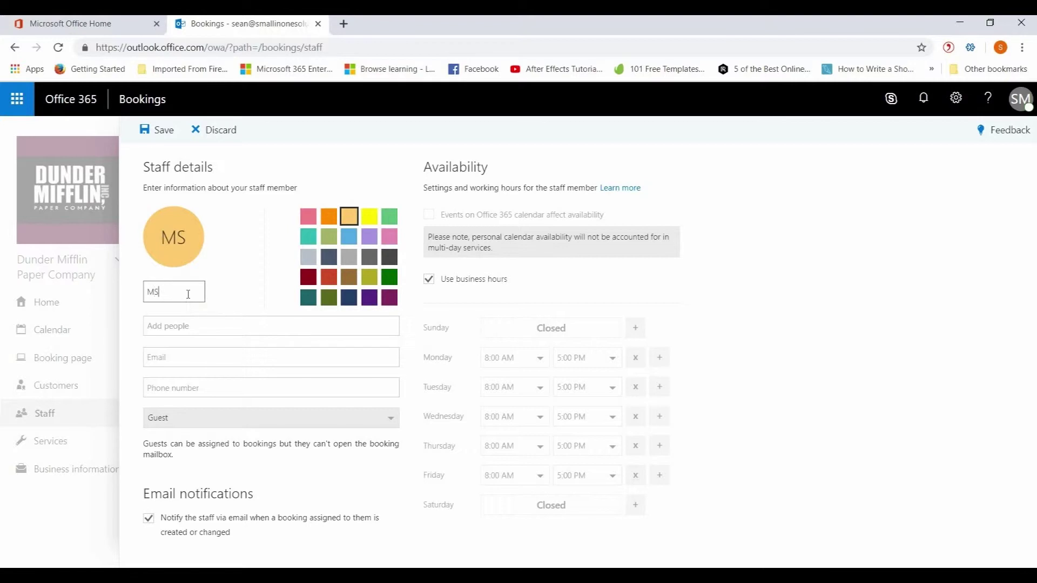
click(187, 323)
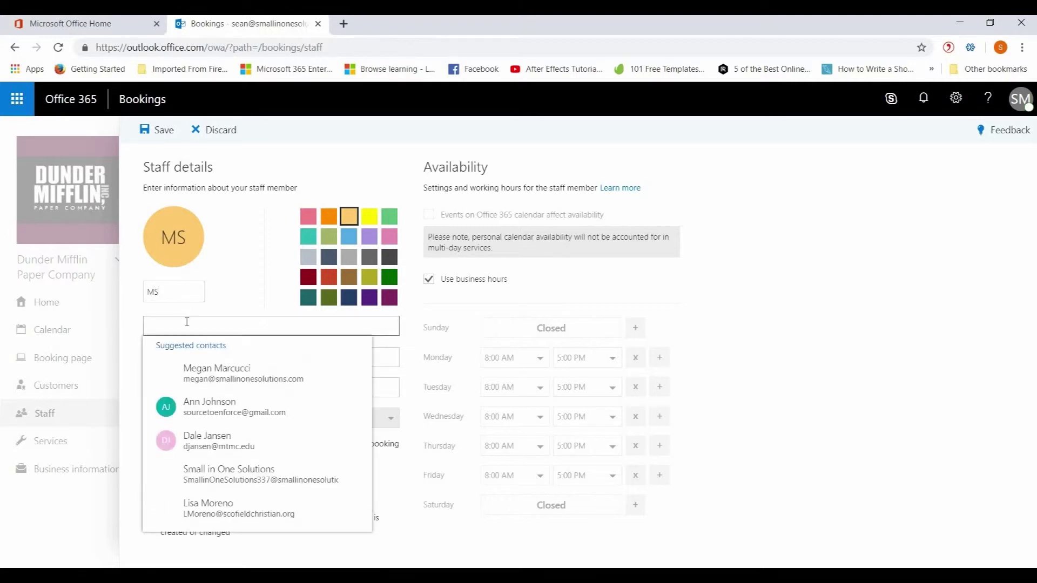
text(Michael Scott)
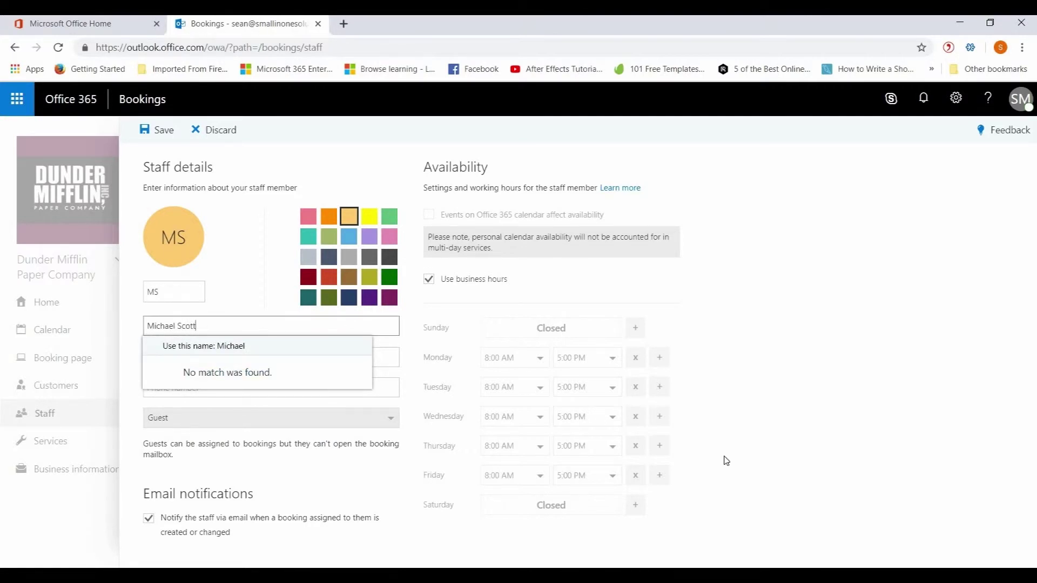
click(802, 405)
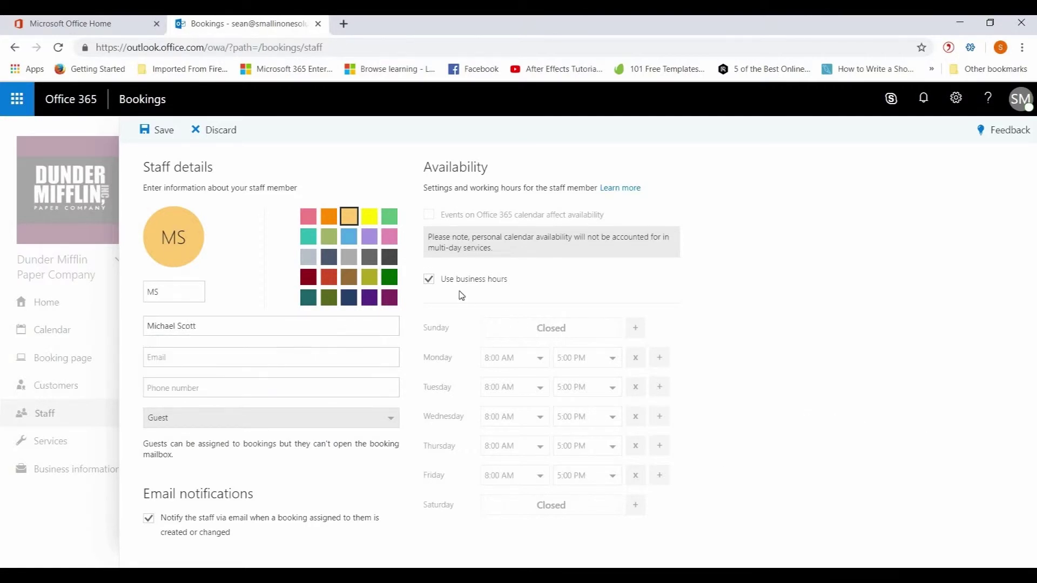
click(429, 280)
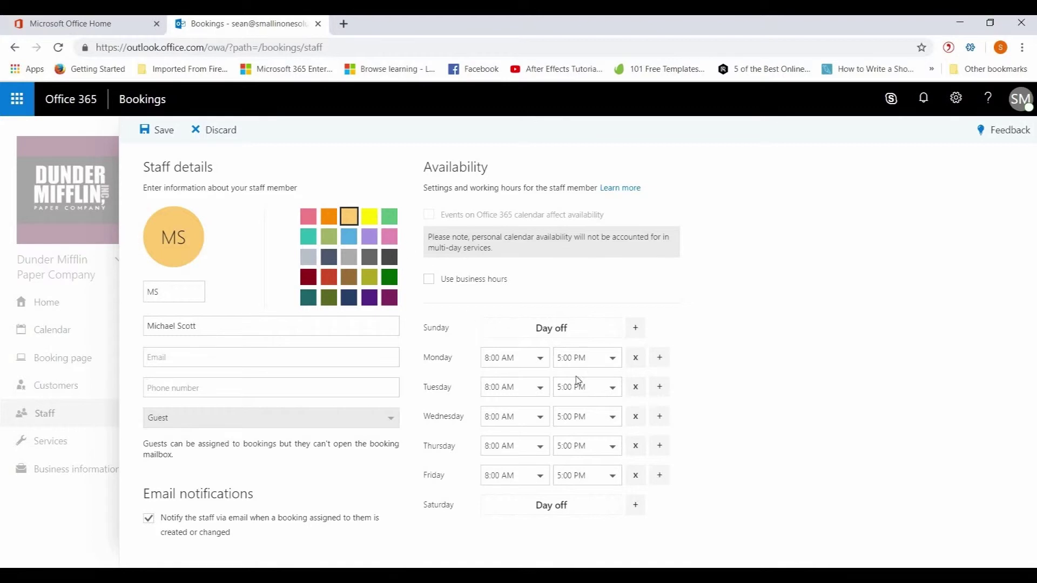
click(430, 282)
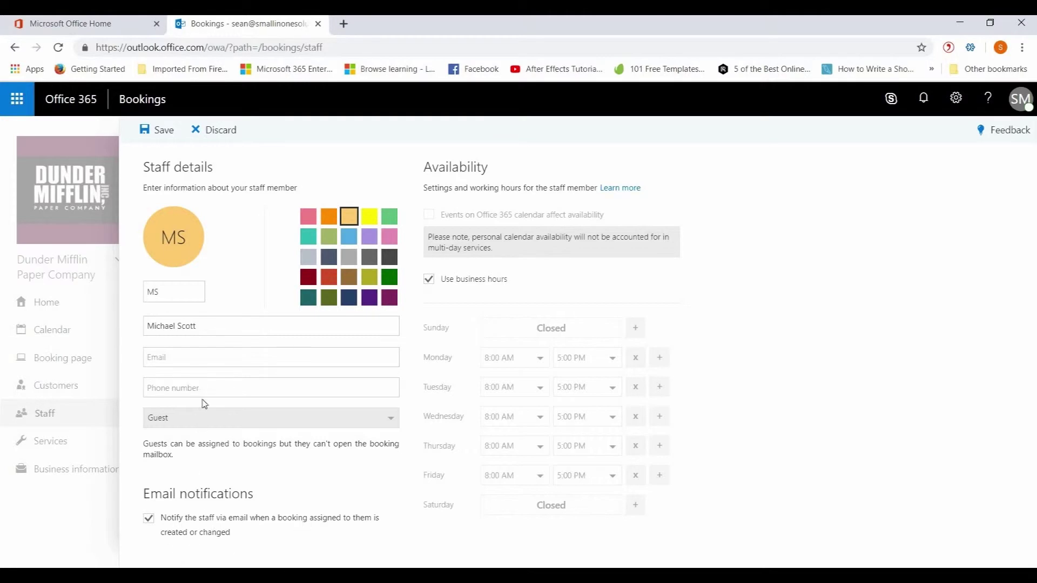
click(149, 131)
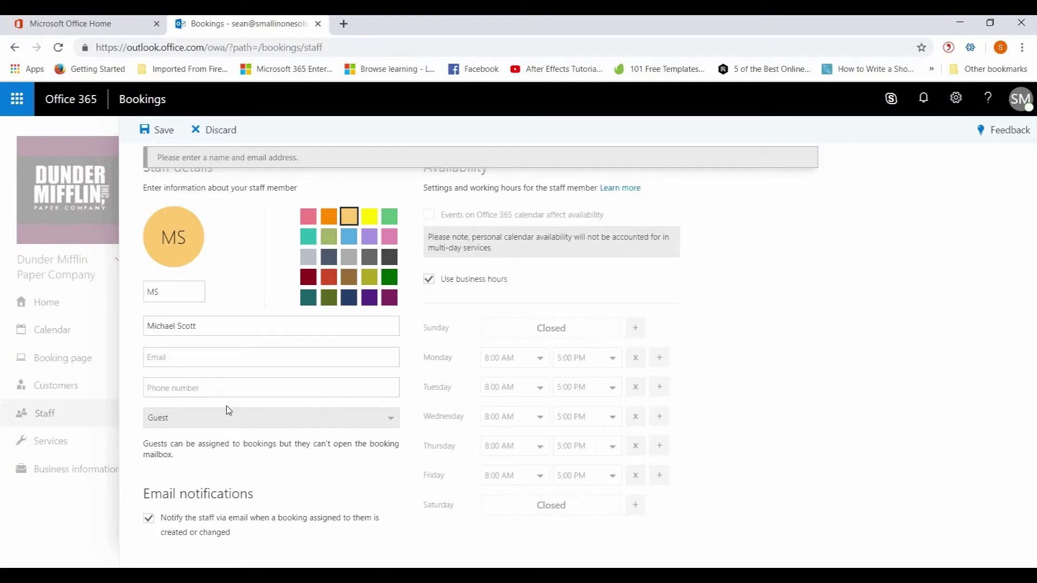
Add the staff member's email address and save them again
click(216, 355)
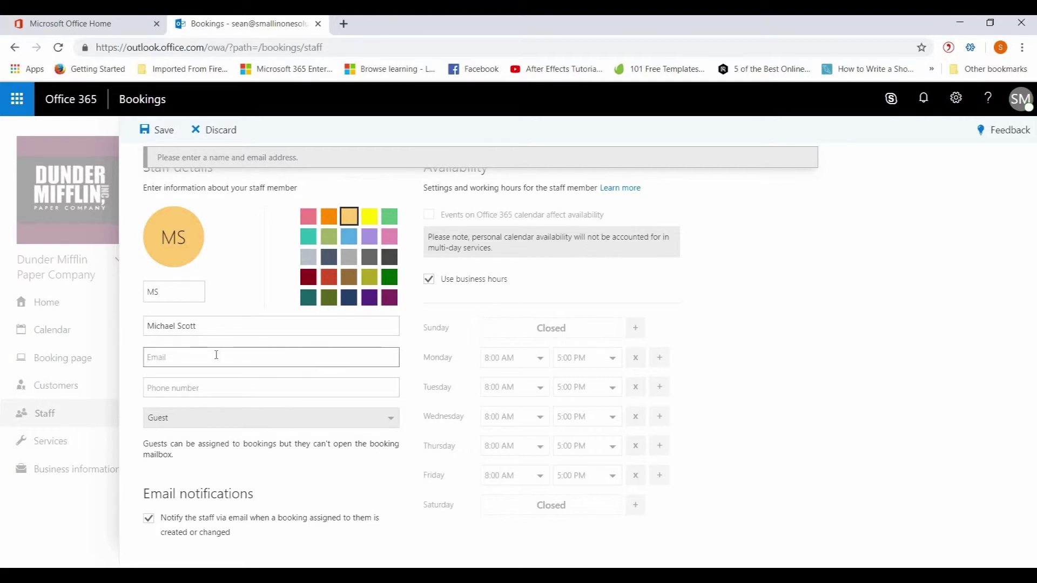
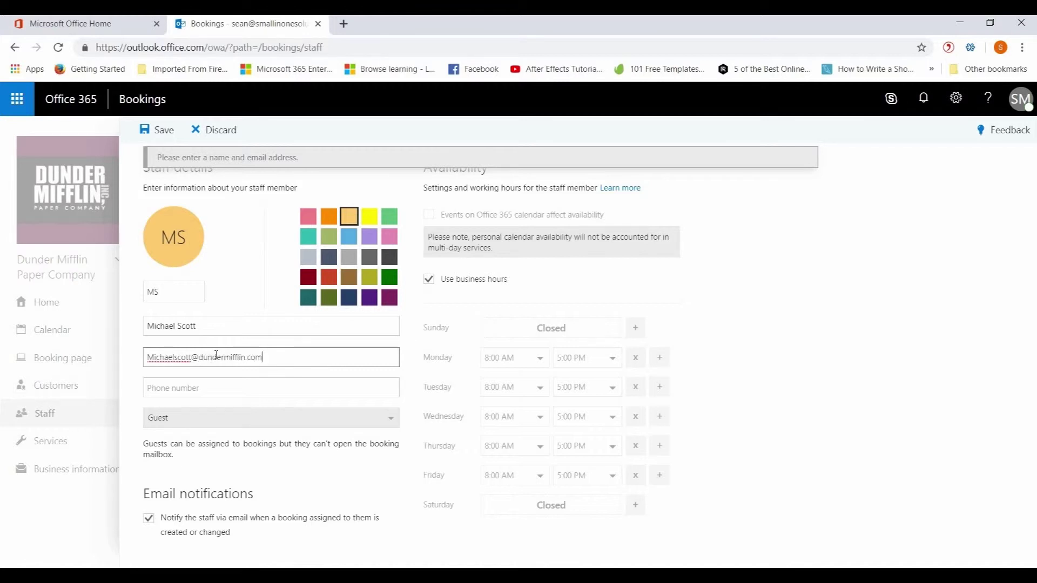
click(218, 380)
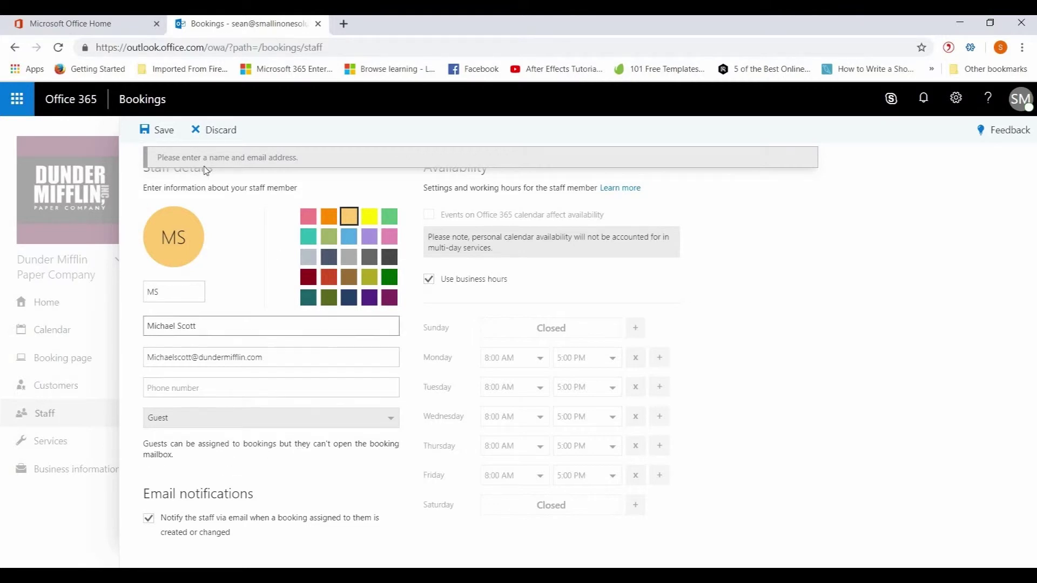
click(160, 130)
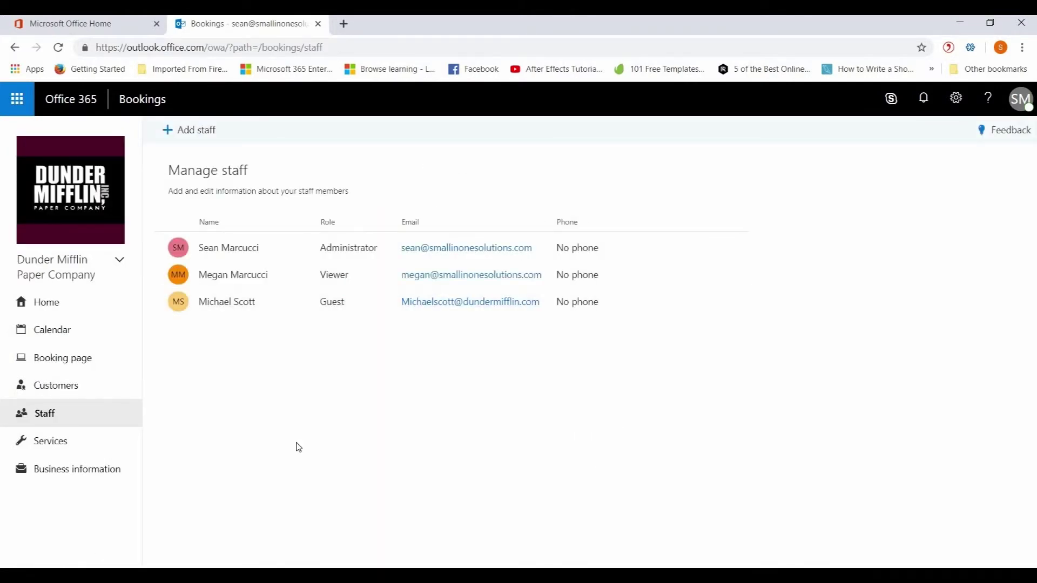
click(57, 449)
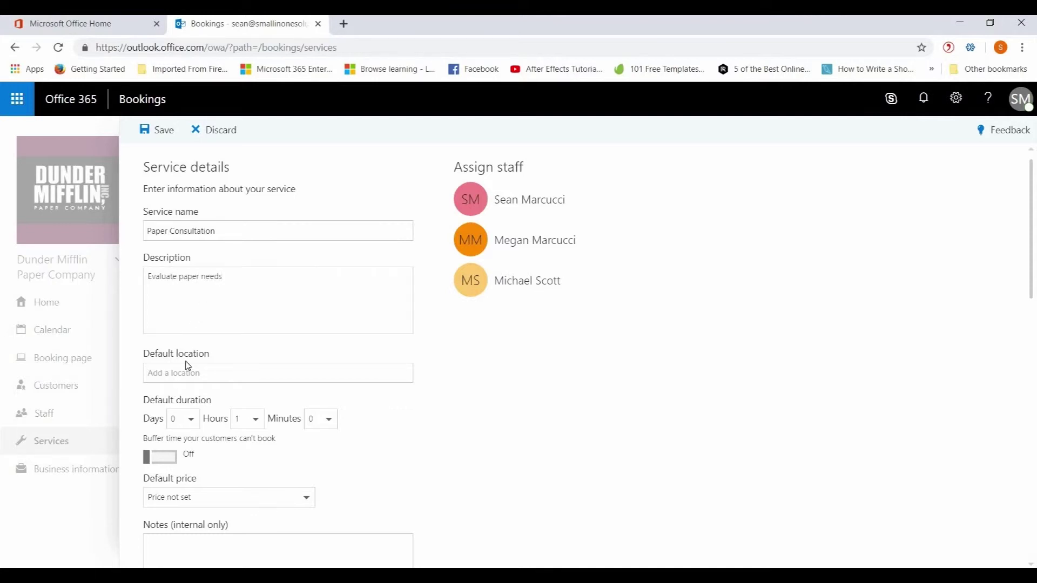
Keep the 1-hour duration and set the Paper Consultation default price to Free
click(256, 420)
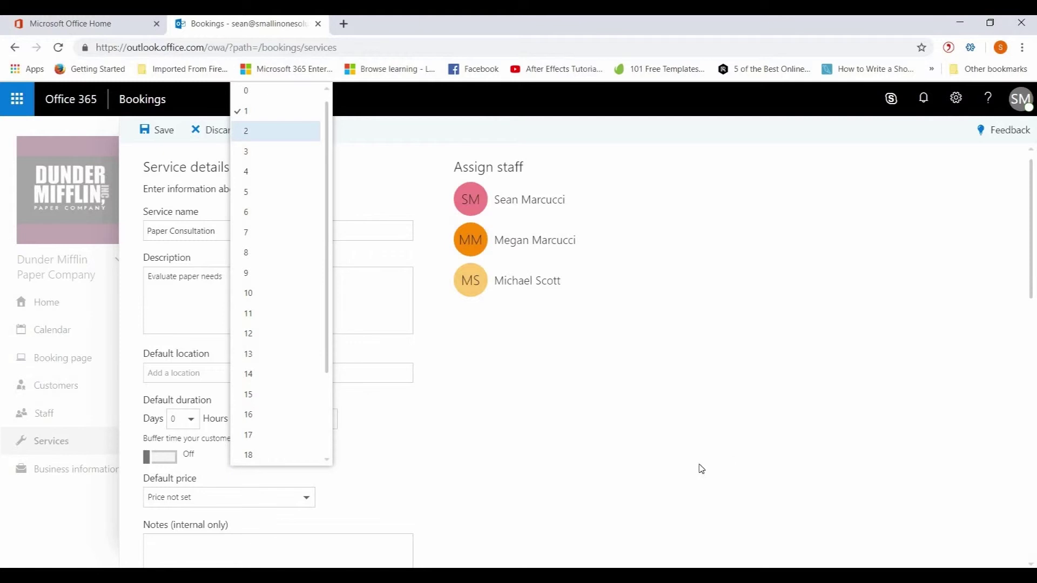
click(657, 476)
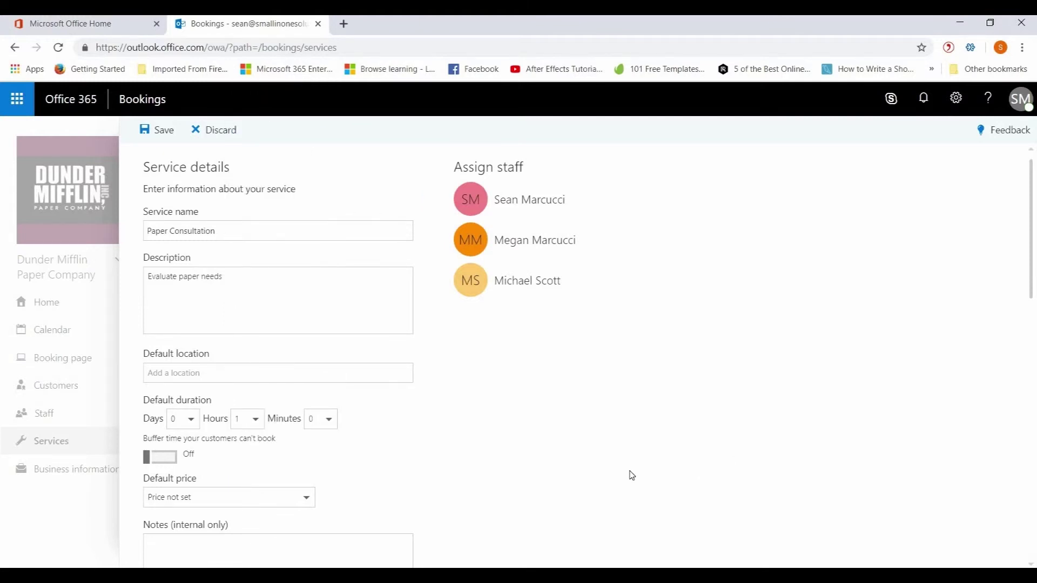
scroll(458, 428, down, 4)
scroll(501, 427, down, 3)
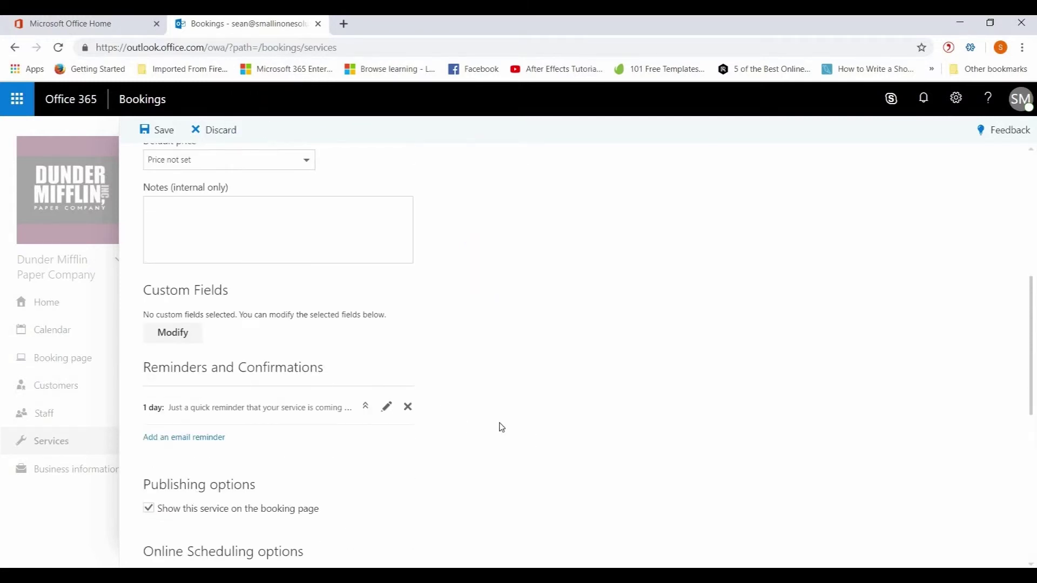
scroll(501, 427, down, 1)
scroll(495, 431, up, 3)
click(237, 231)
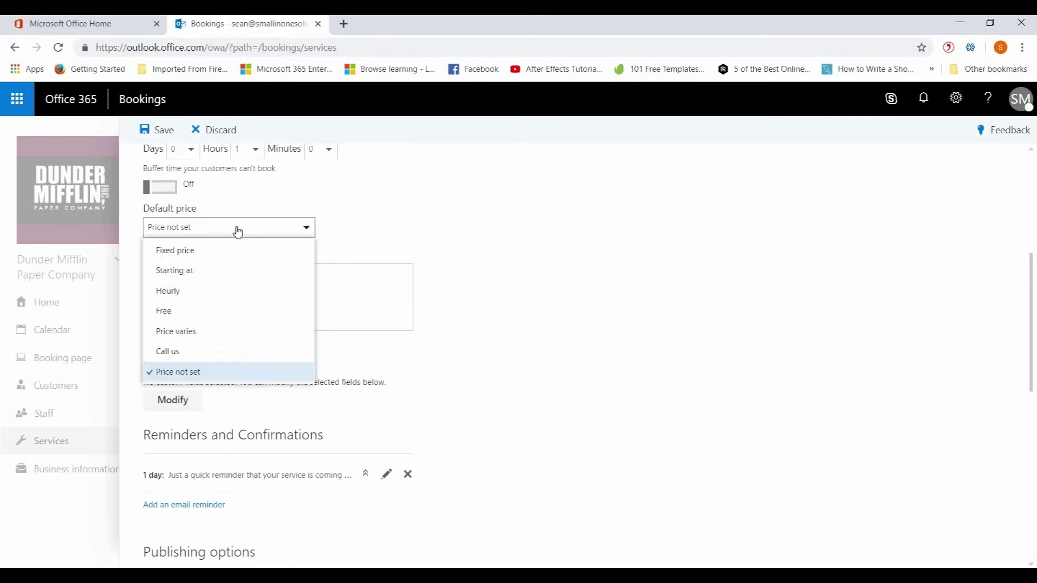
click(179, 316)
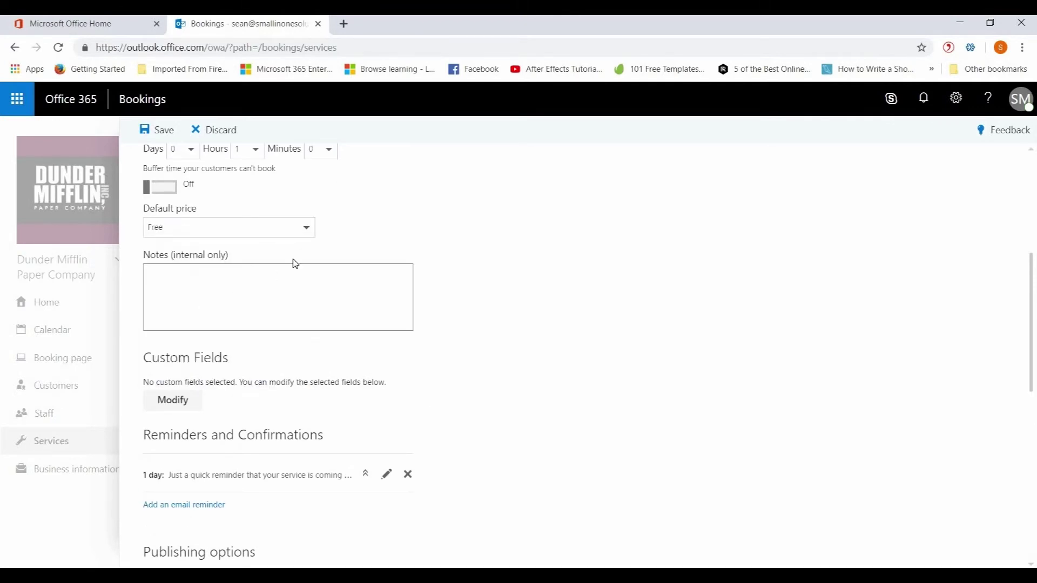
click(306, 233)
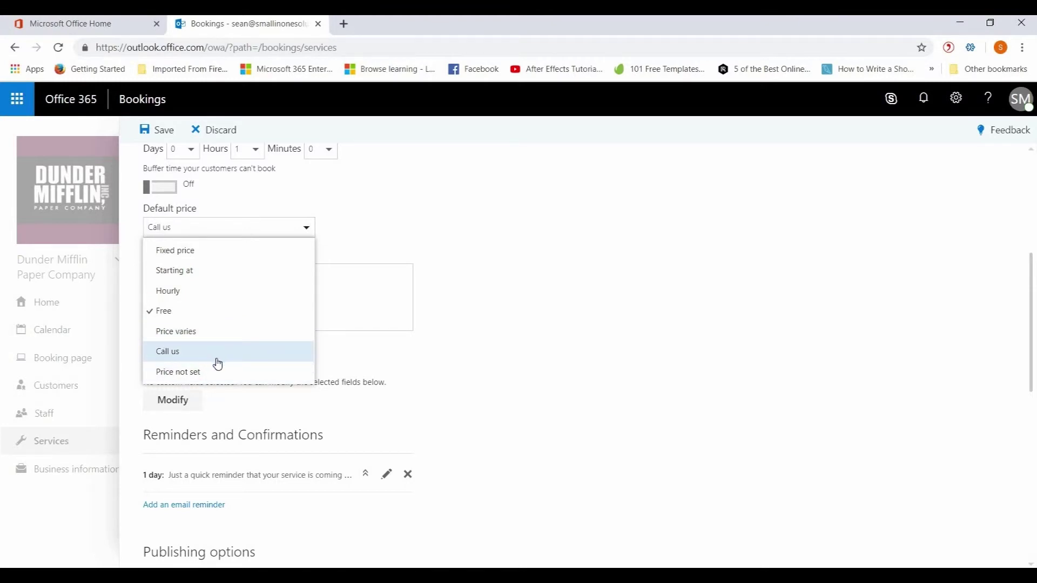
click(216, 312)
Give Paper Consultation 1-hour increments and 6-hour/30-day lead times, then save
scroll(482, 311, down, 6)
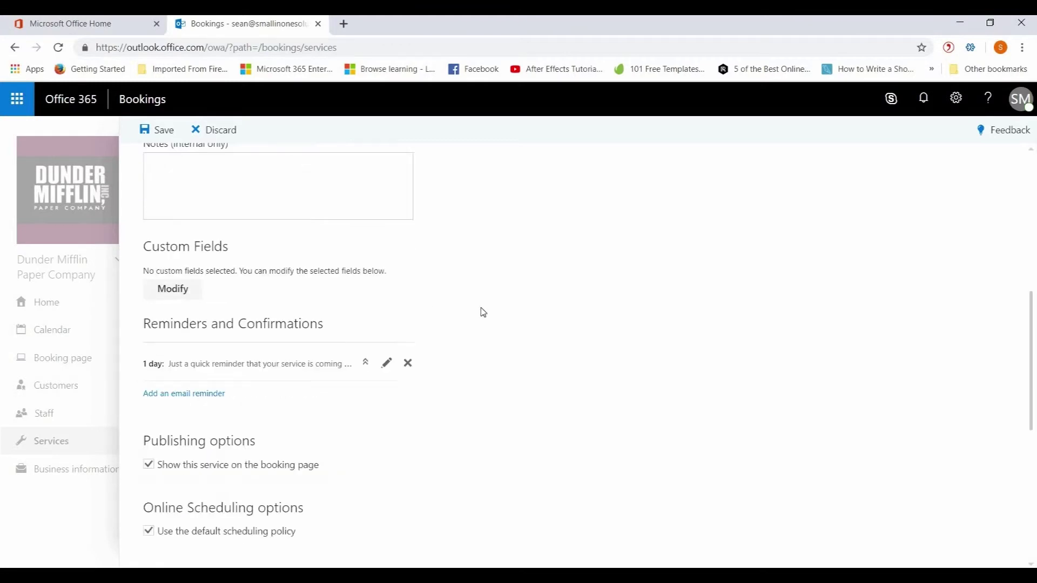
scroll(481, 311, down, 2)
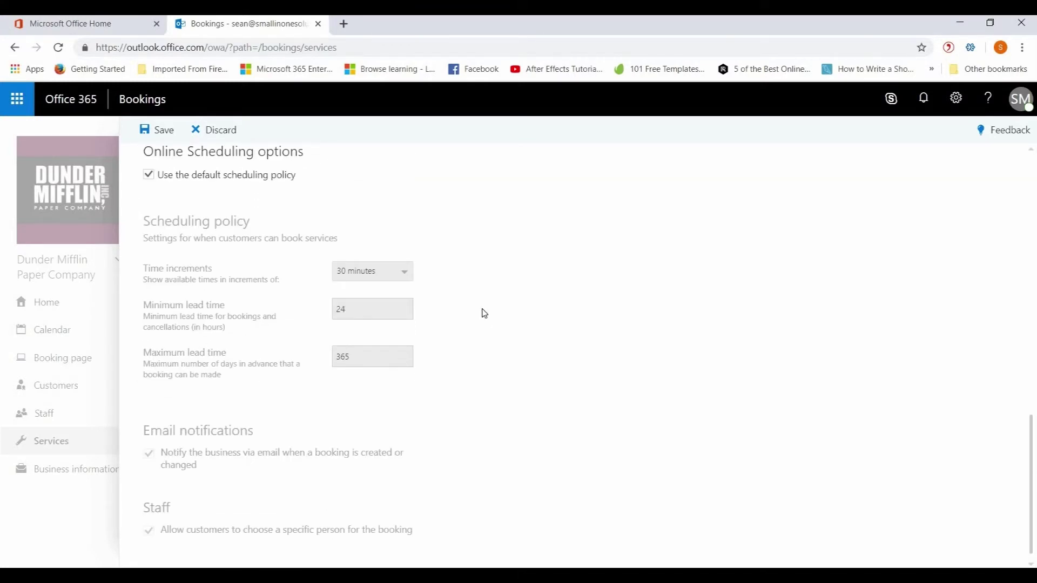
scroll(472, 374, up, 1)
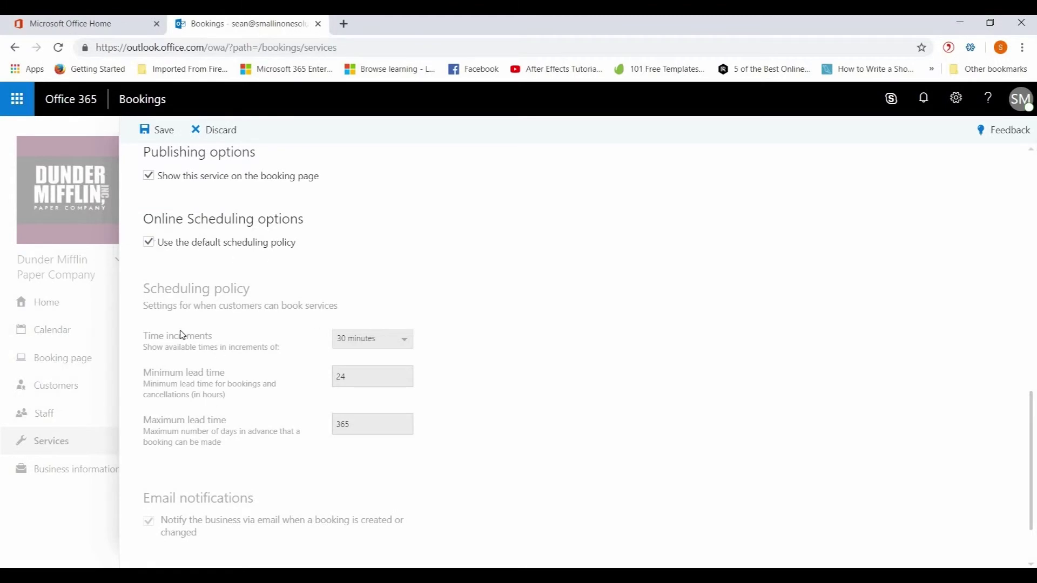
click(148, 242)
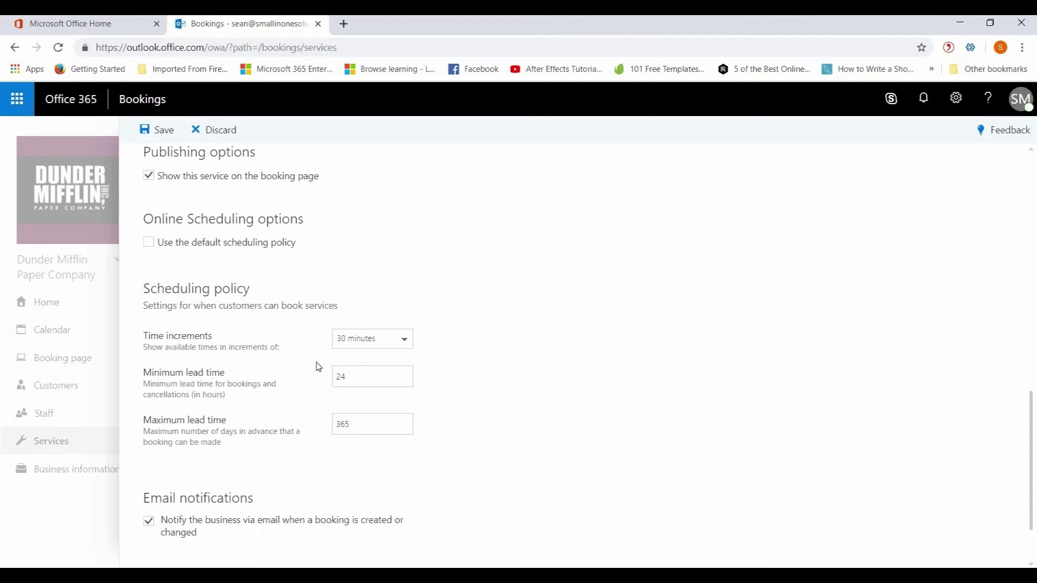
click(404, 344)
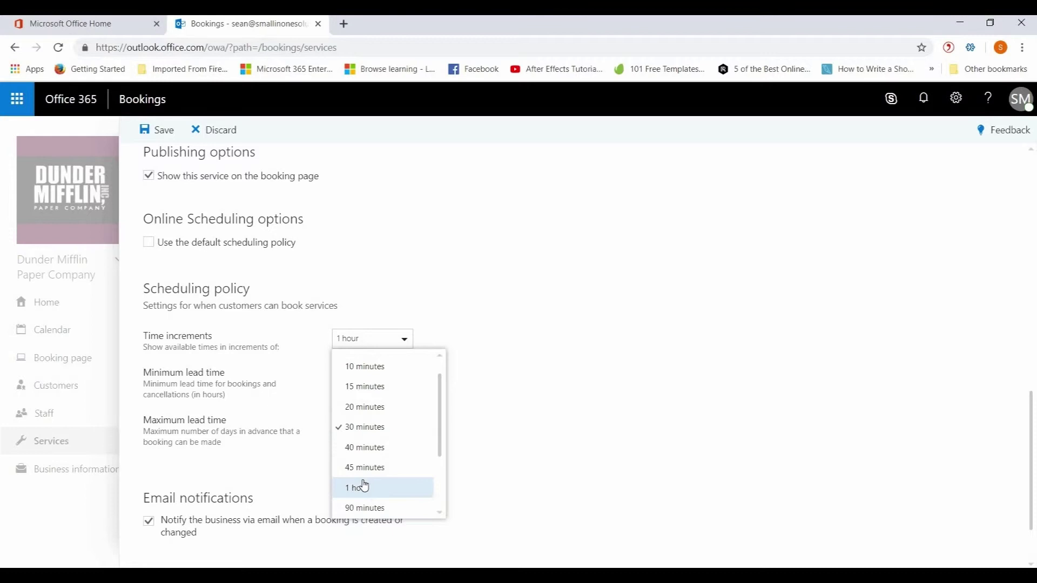
click(363, 486)
drag(371, 382, 324, 384)
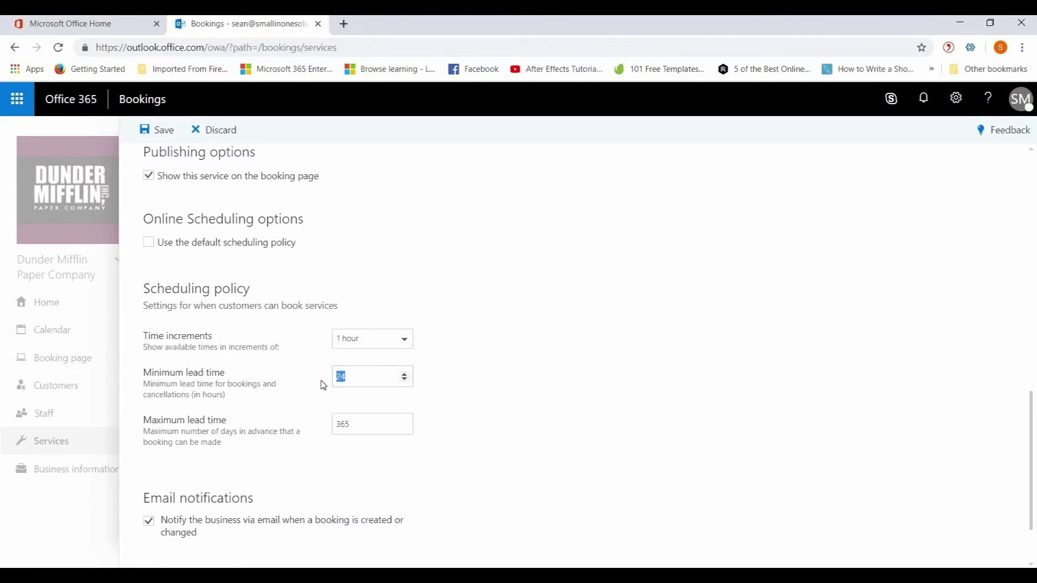
text(6)
drag(352, 426, 338, 427)
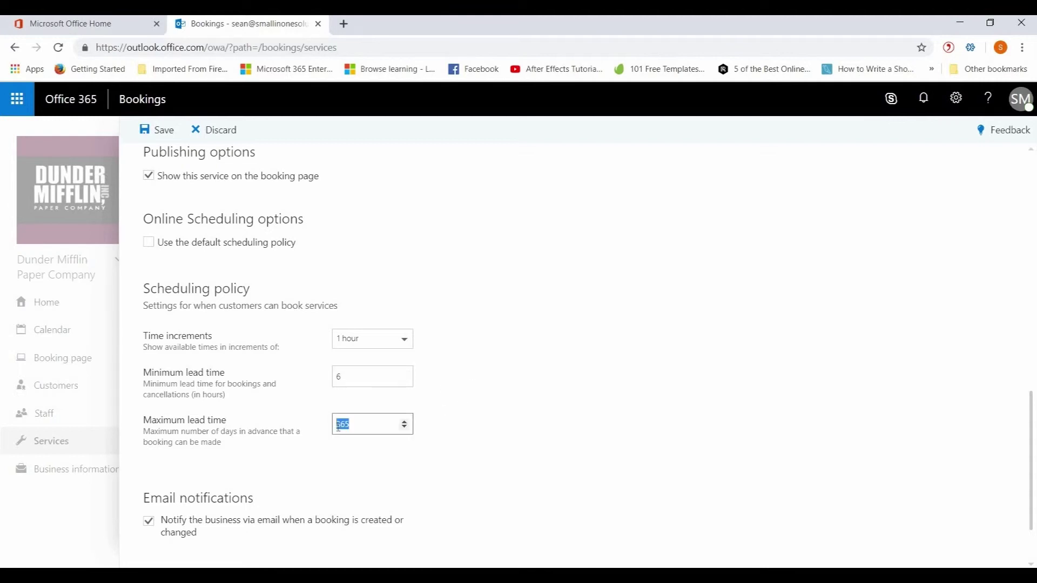
text(30)
click(453, 419)
scroll(443, 432, down, 1)
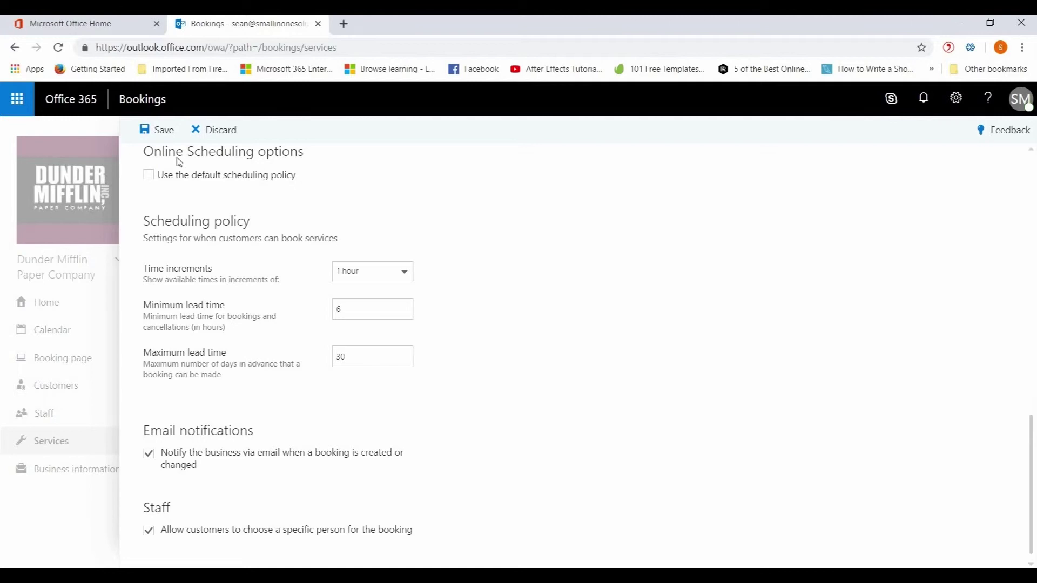
click(164, 131)
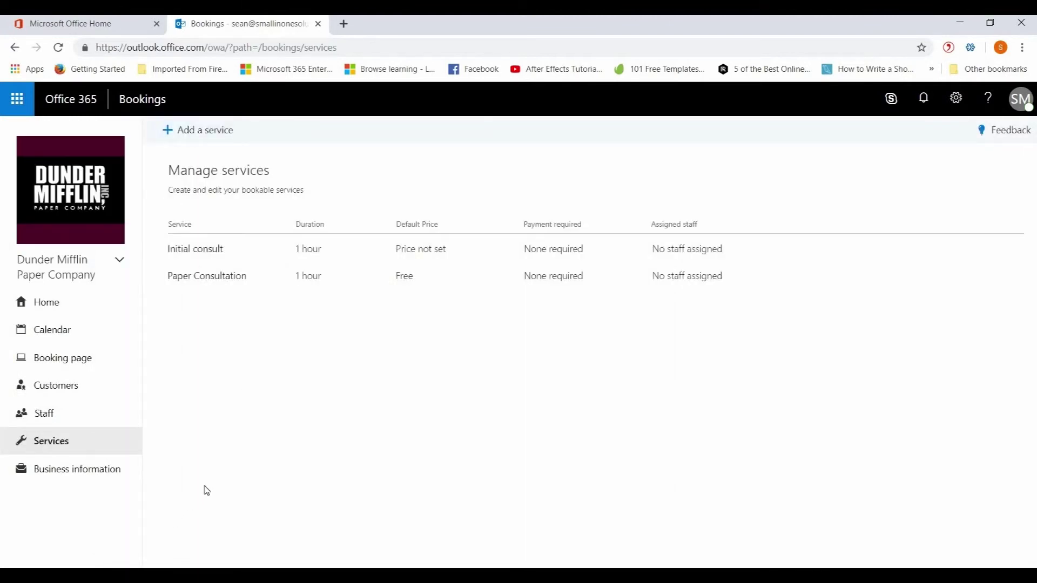
Save the business information with Mid-sized Paper Company as the business type
click(70, 475)
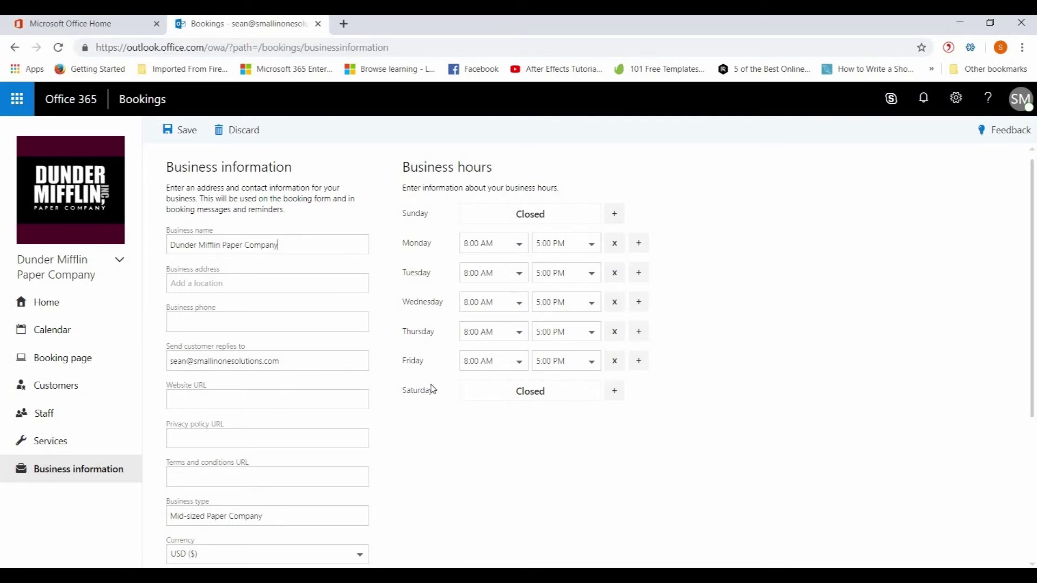
click(257, 281)
scroll(270, 453, down, 3)
scroll(287, 450, down, 1)
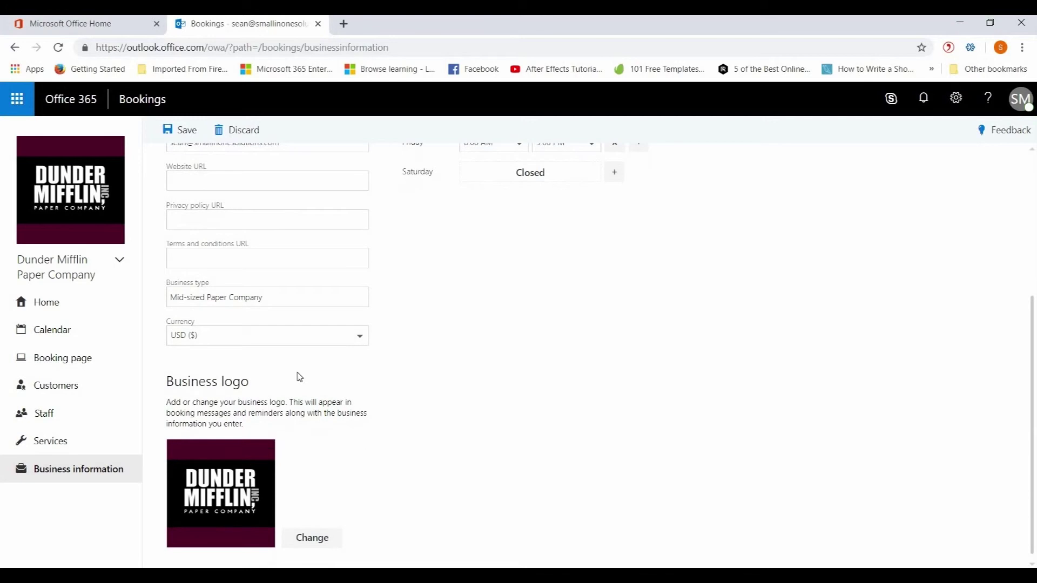
scroll(282, 398, up, 4)
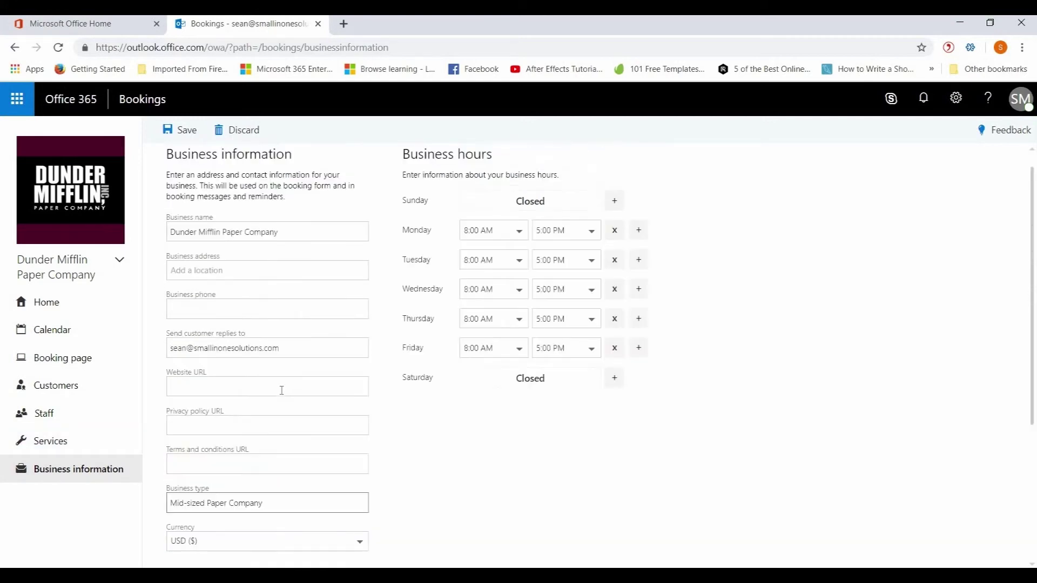
click(184, 130)
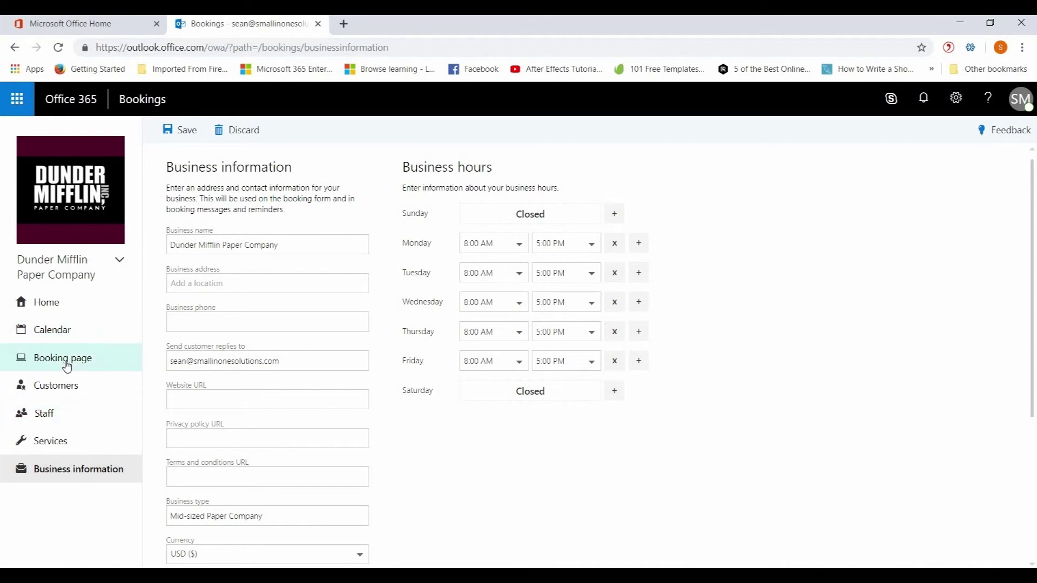
click(66, 364)
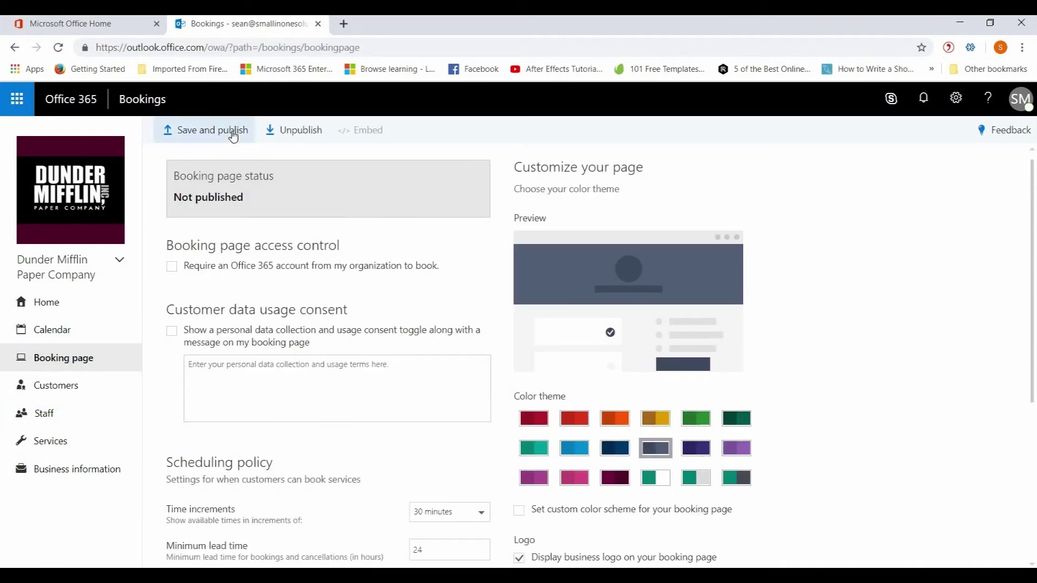
Save and publish the Dunder Mifflin booking page so it opens in a new tab
click(234, 135)
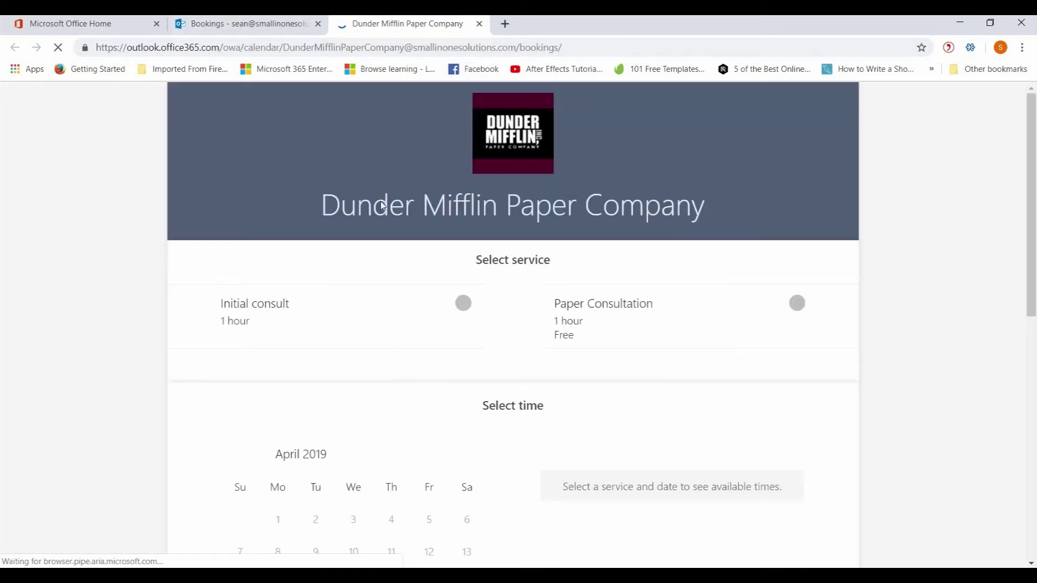
Choose the Paper Consultation service, leaving the staff choice as Anyone
scroll(431, 371, down, 3)
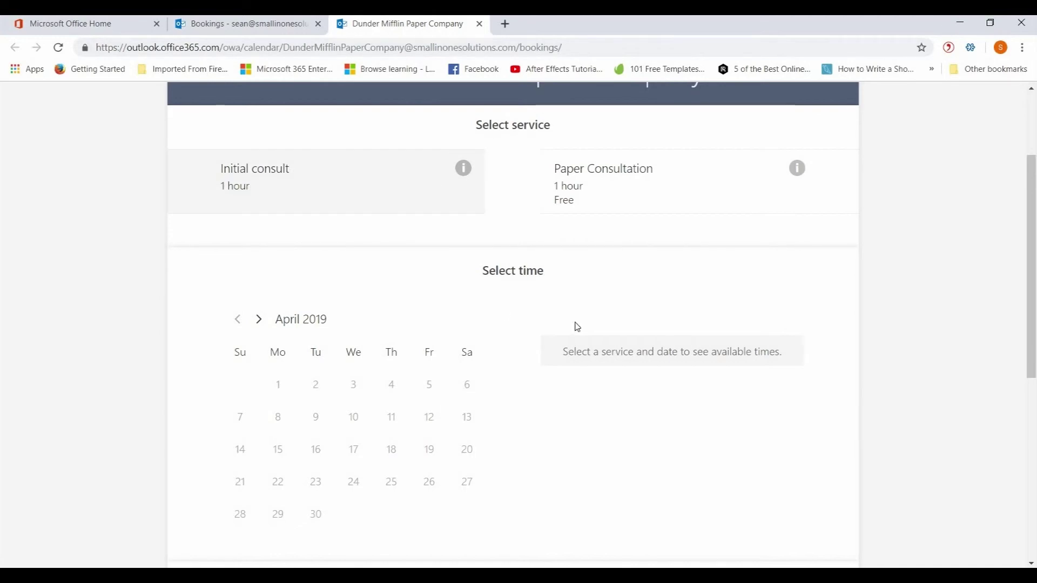
click(652, 184)
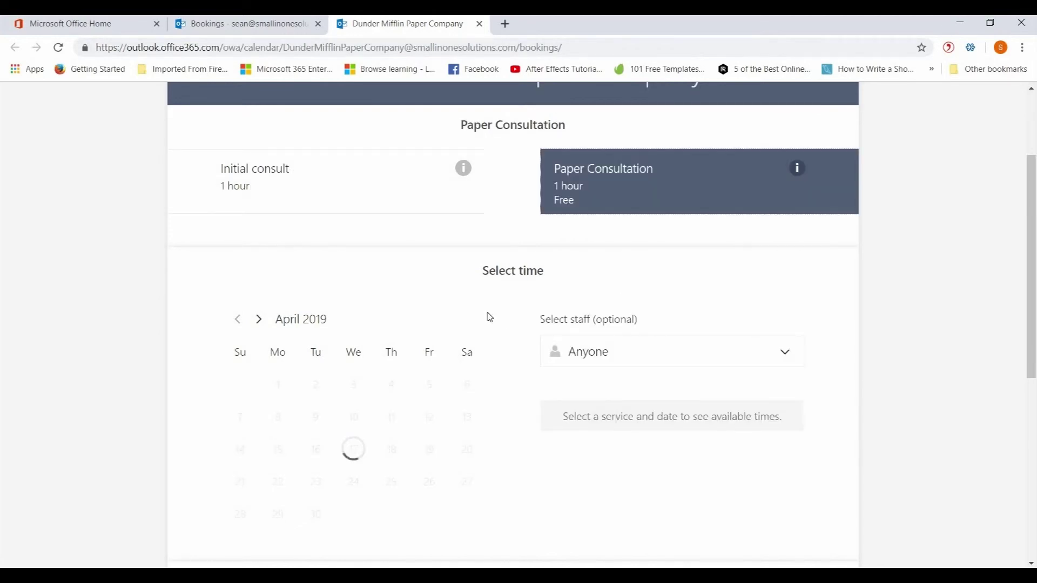
scroll(540, 321, up, 3)
scroll(616, 336, down, 2)
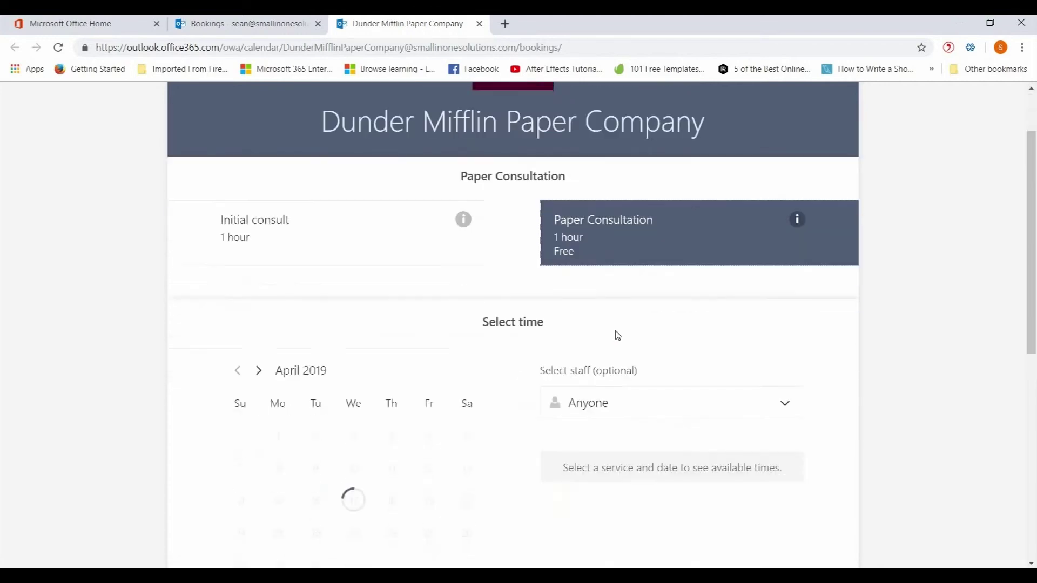
scroll(617, 335, down, 2)
click(786, 285)
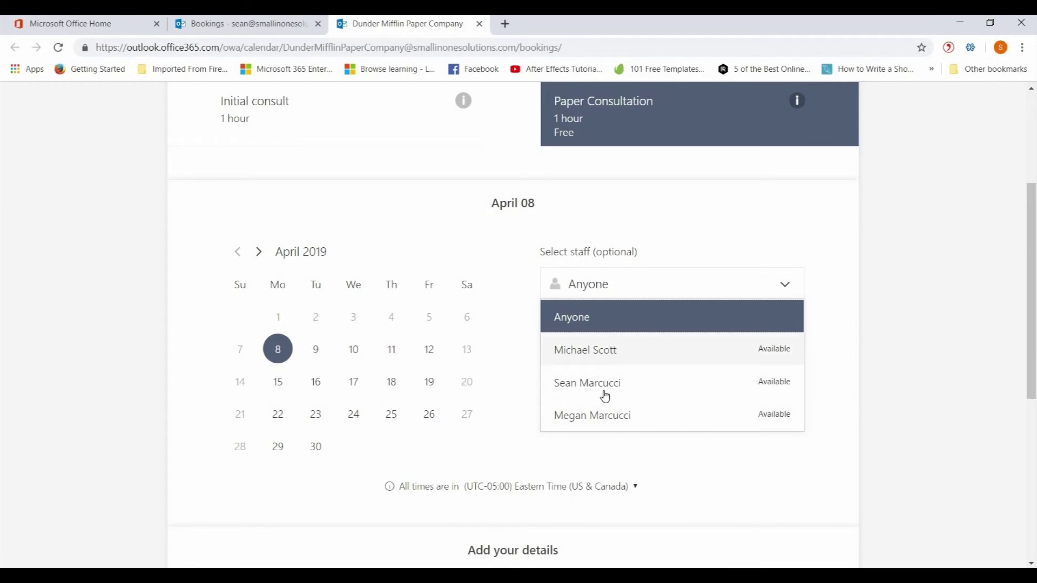
click(606, 315)
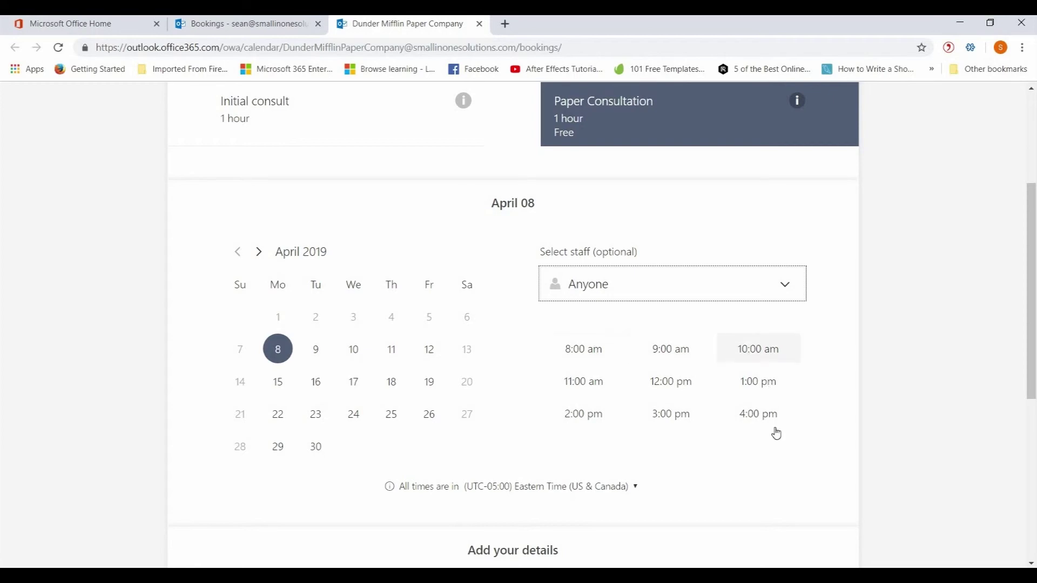
Pick April 10 at 12:00 pm, assign a specific staff member, and submit the booking
click(358, 353)
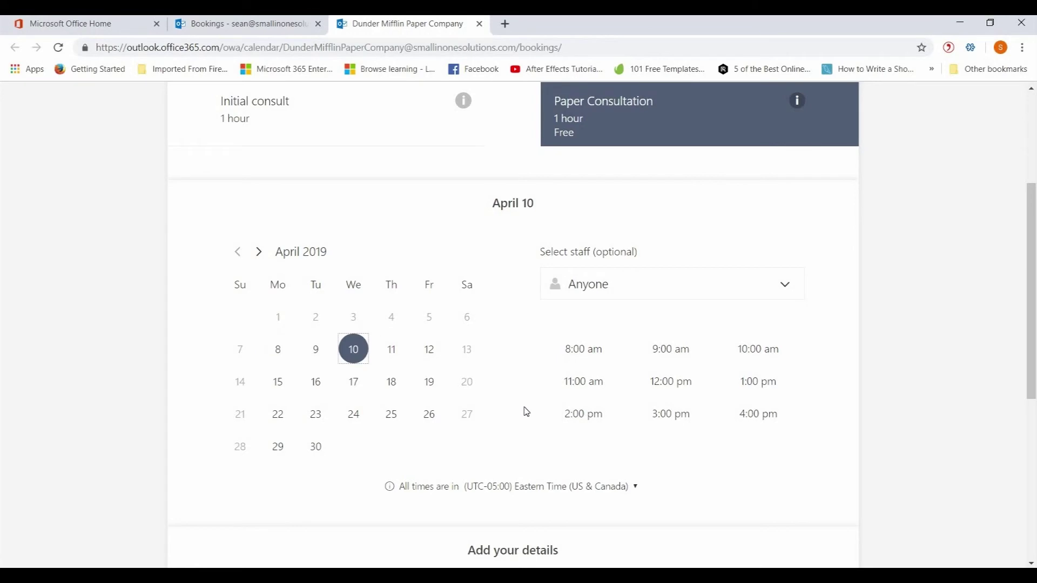
click(666, 387)
click(711, 292)
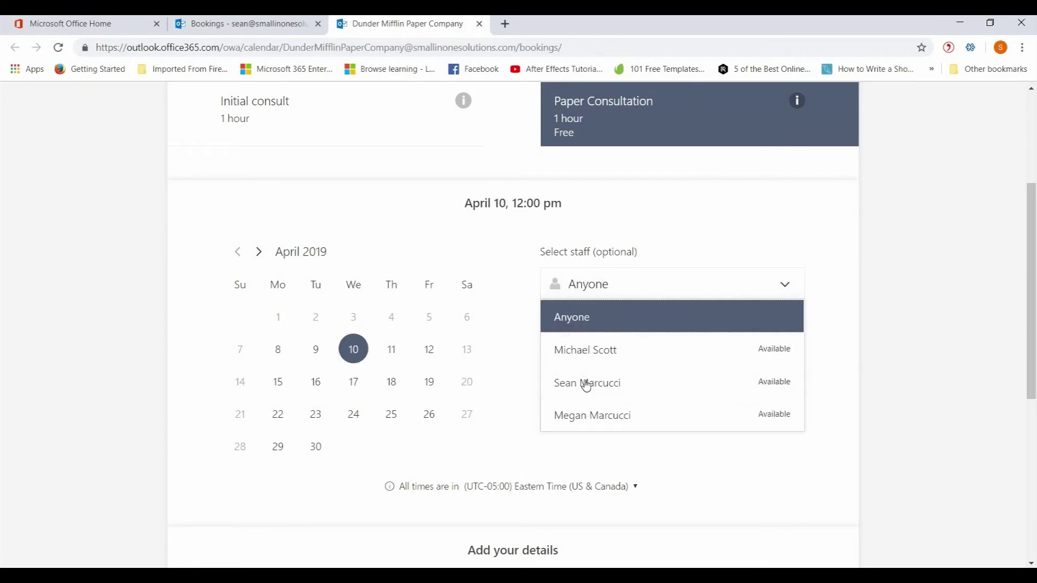
click(590, 358)
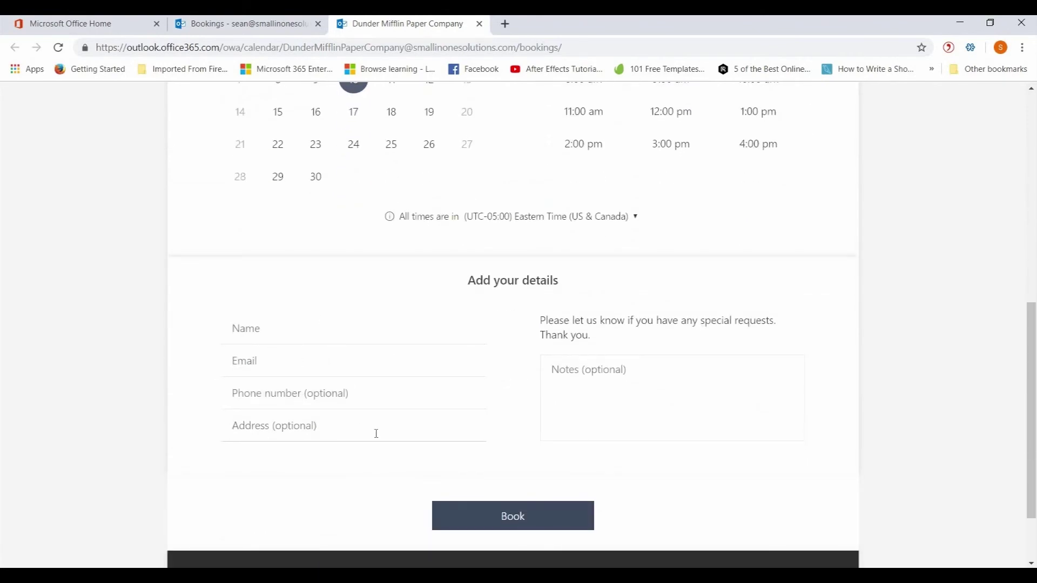
click(520, 523)
Dismiss the missing-information warning and enter the customer's name and e-mail address
click(496, 426)
click(270, 329)
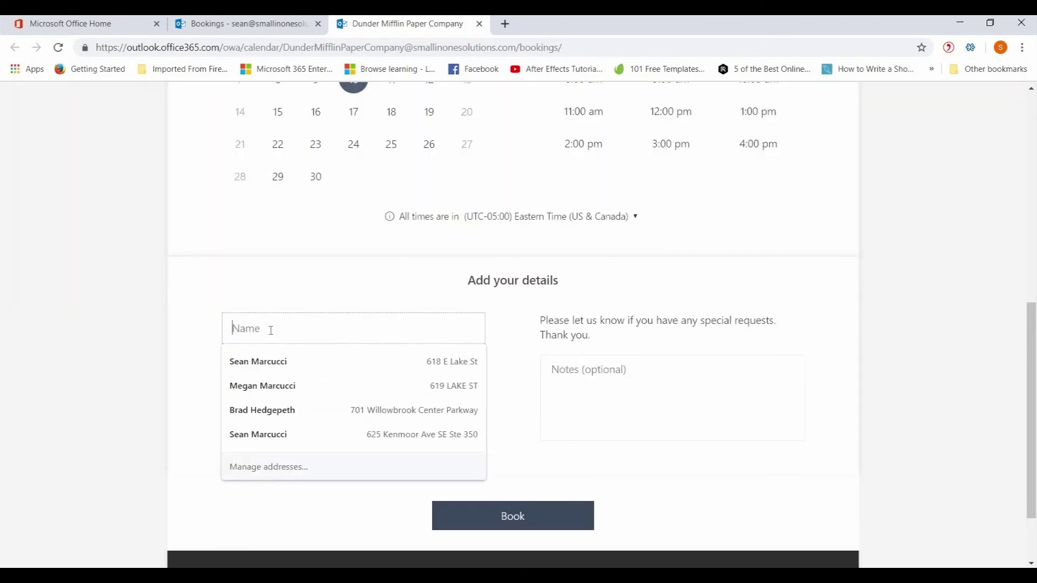
click(86, 322)
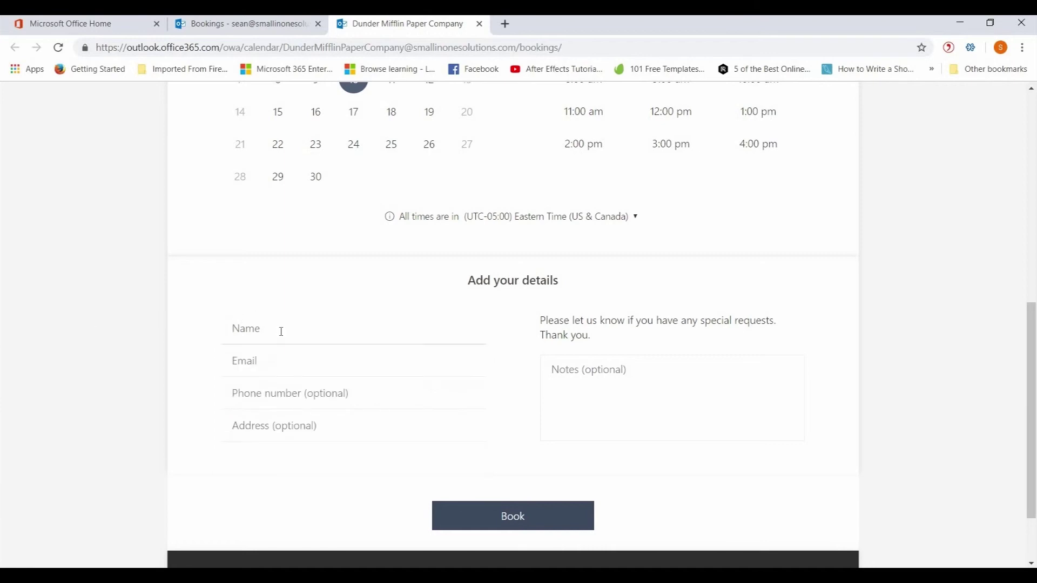
click(281, 331)
text(Sean)
key(Tab)
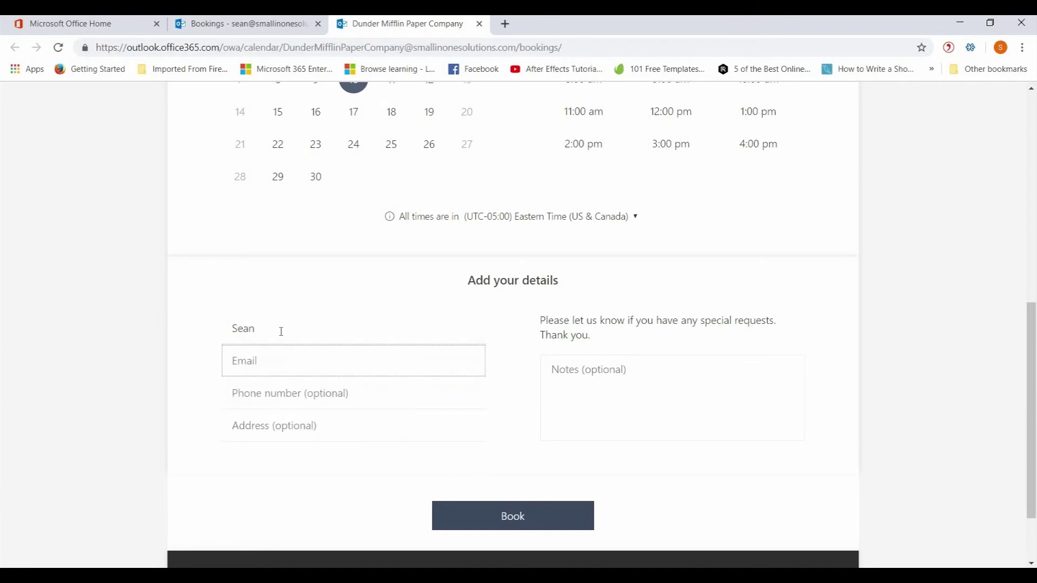
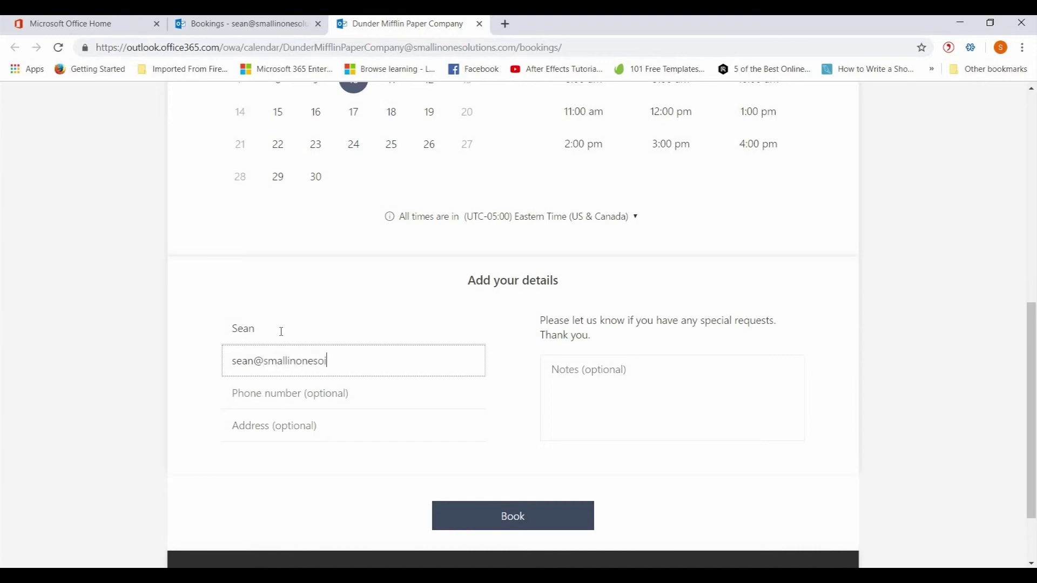
Book the Paper Consultation after reselecting the 12:00 pm slot, then acknowledge the confirmation
click(504, 510)
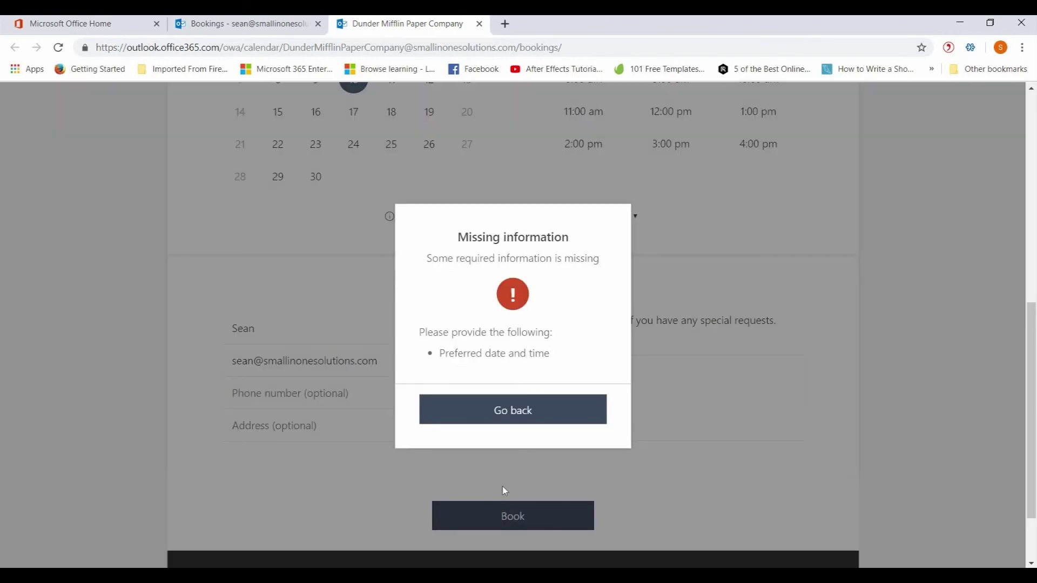
click(535, 412)
scroll(648, 270, up, 3)
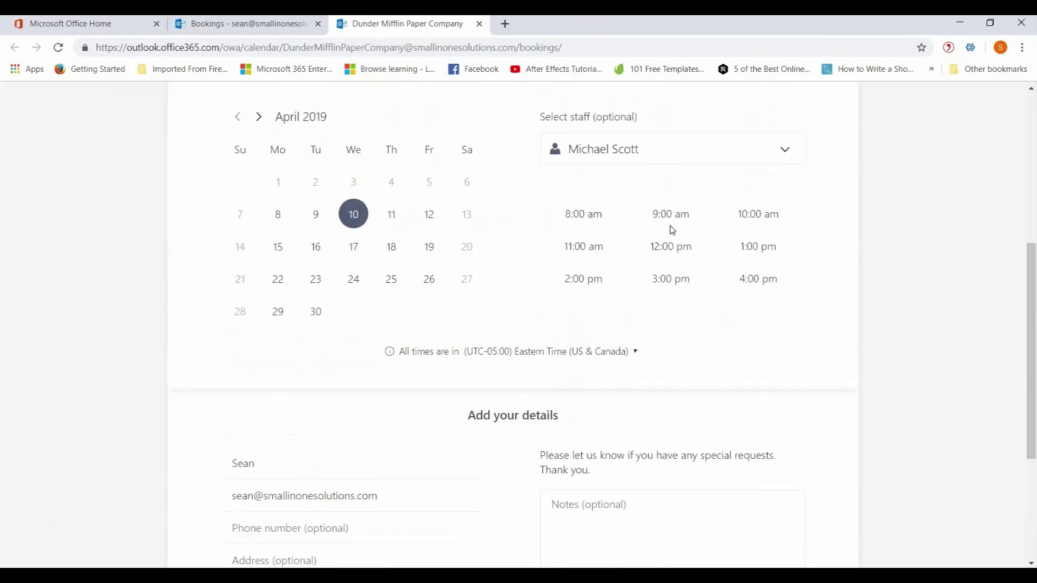
click(679, 250)
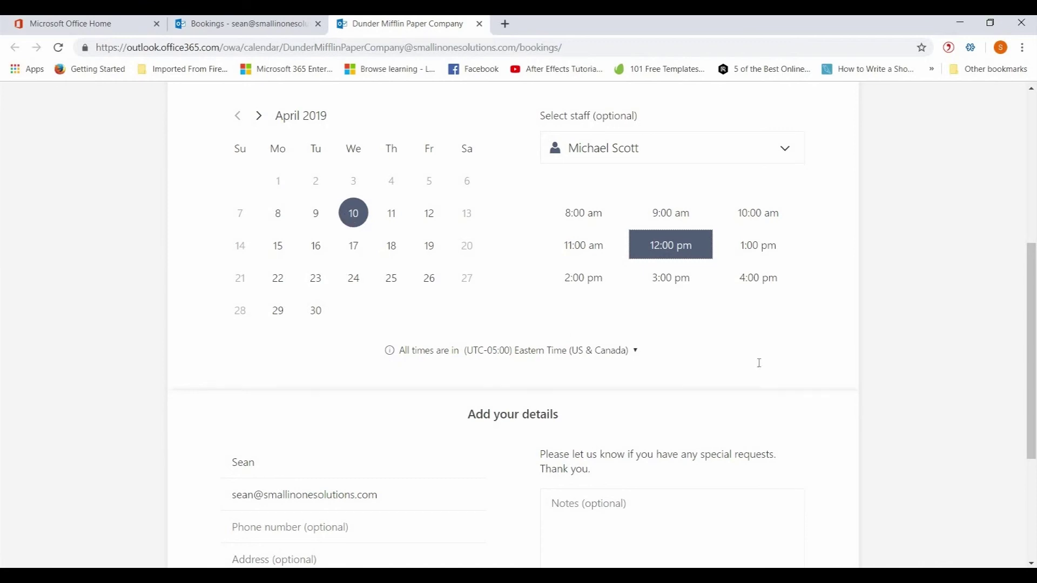
scroll(546, 444, down, 4)
click(545, 444)
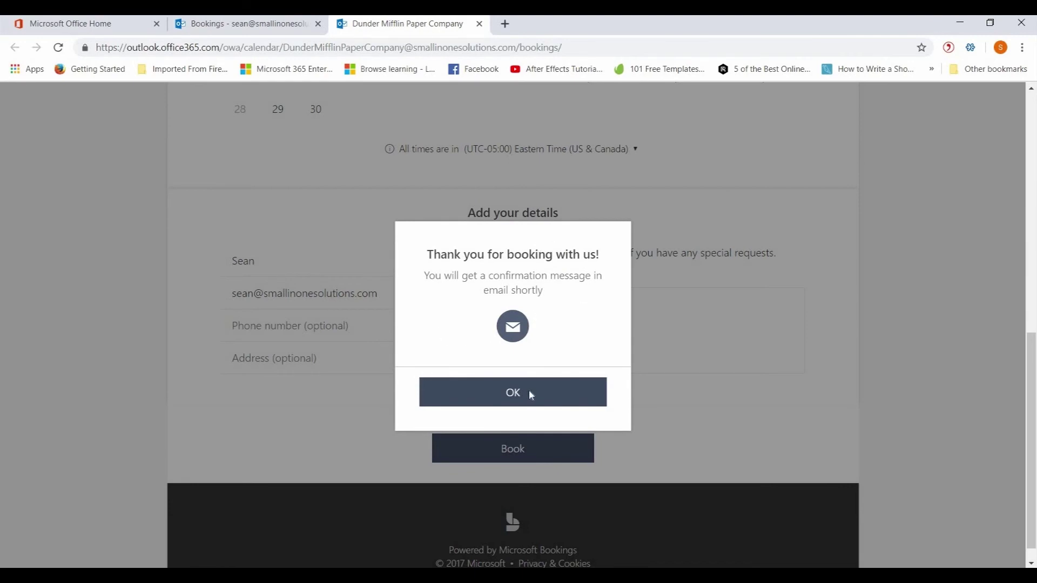
click(513, 402)
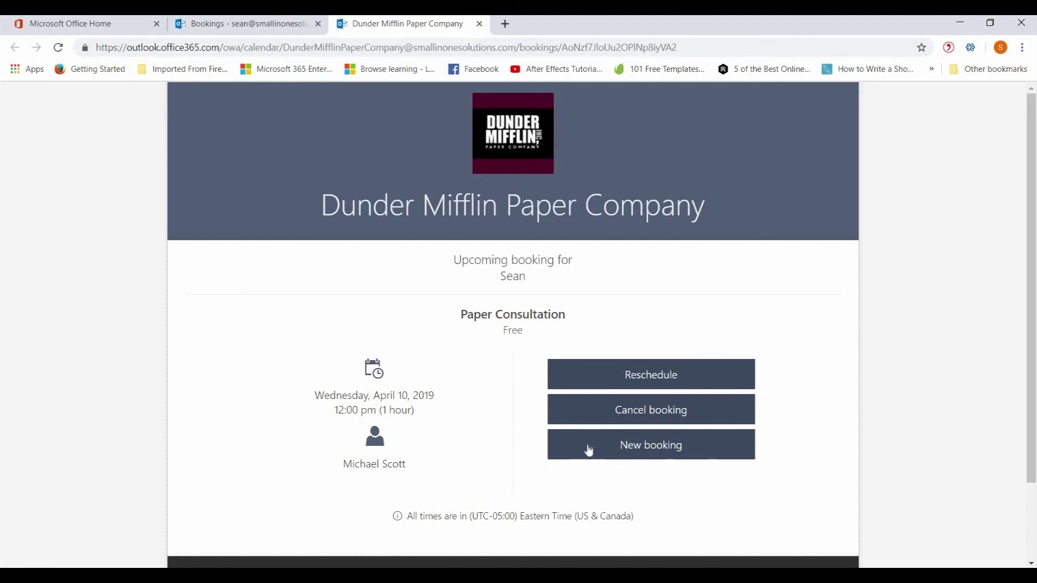
Cancel the test Paper Consultation booking and close the public booking page tab
click(638, 419)
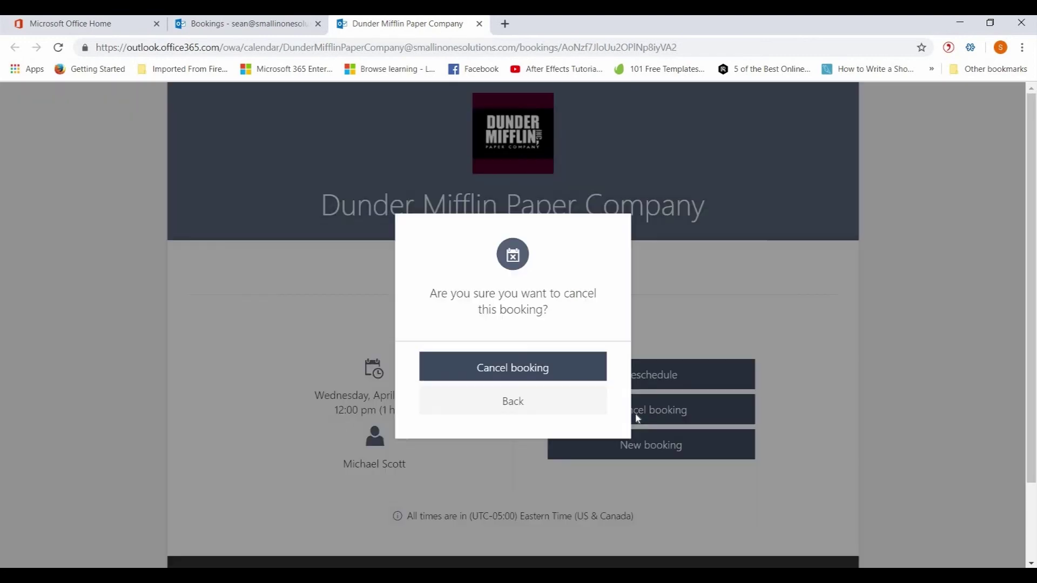
click(504, 373)
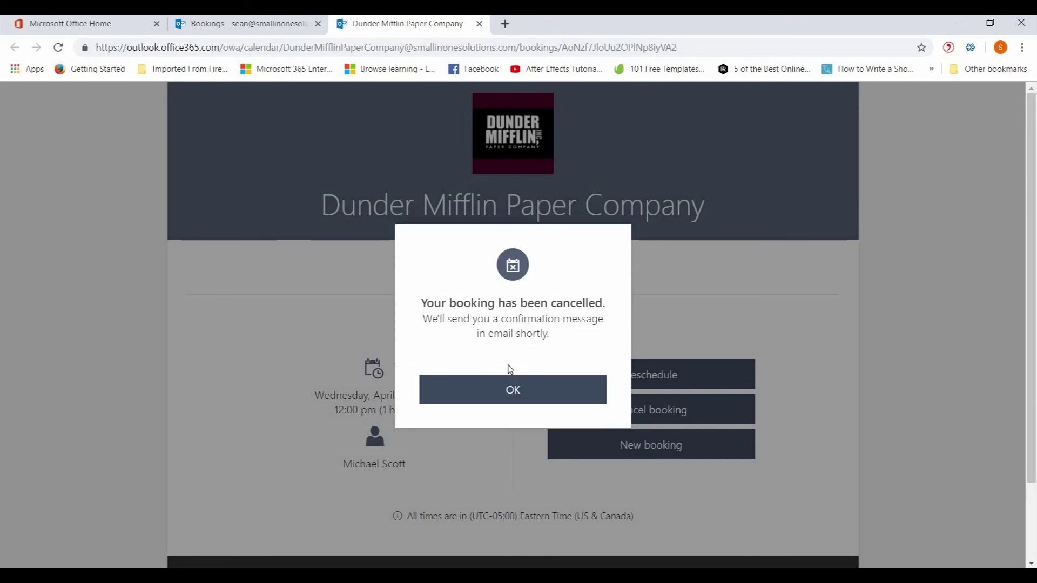
click(512, 393)
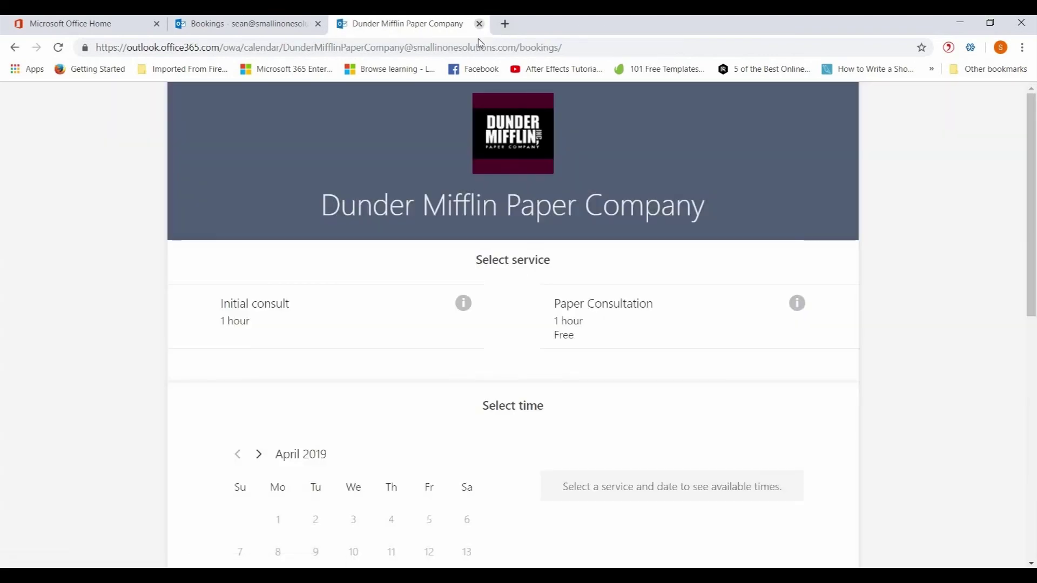
click(479, 24)
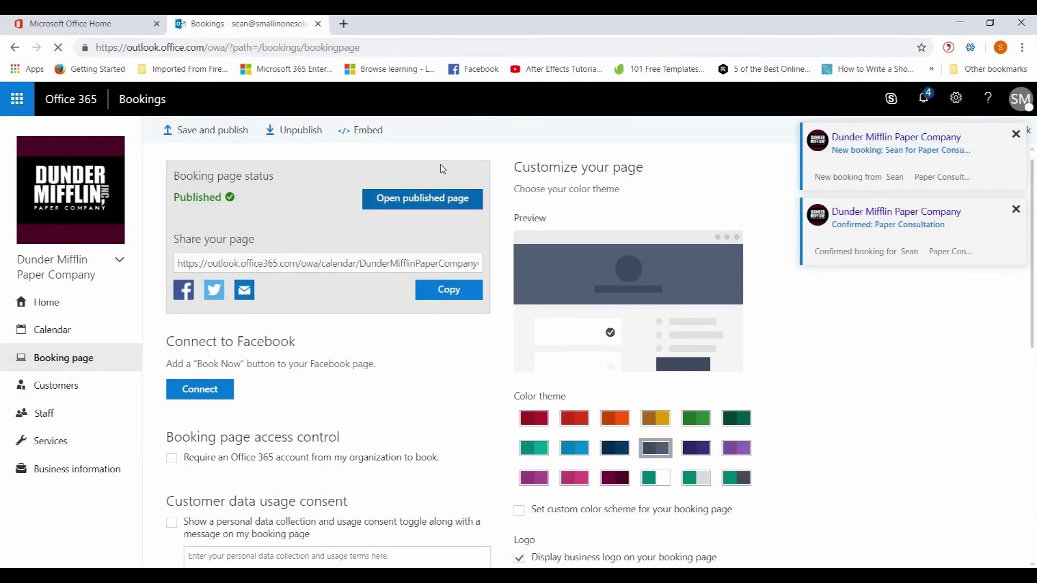
Dismiss the new booking, undeliverable mail, booking confirmed and both cancellation notifications
click(1016, 134)
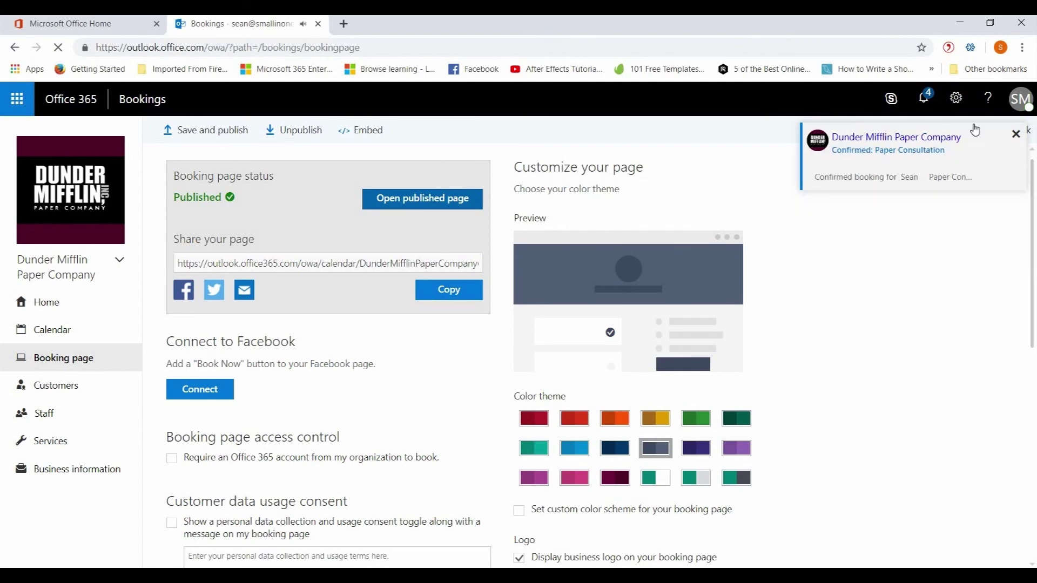
click(1015, 134)
click(1016, 135)
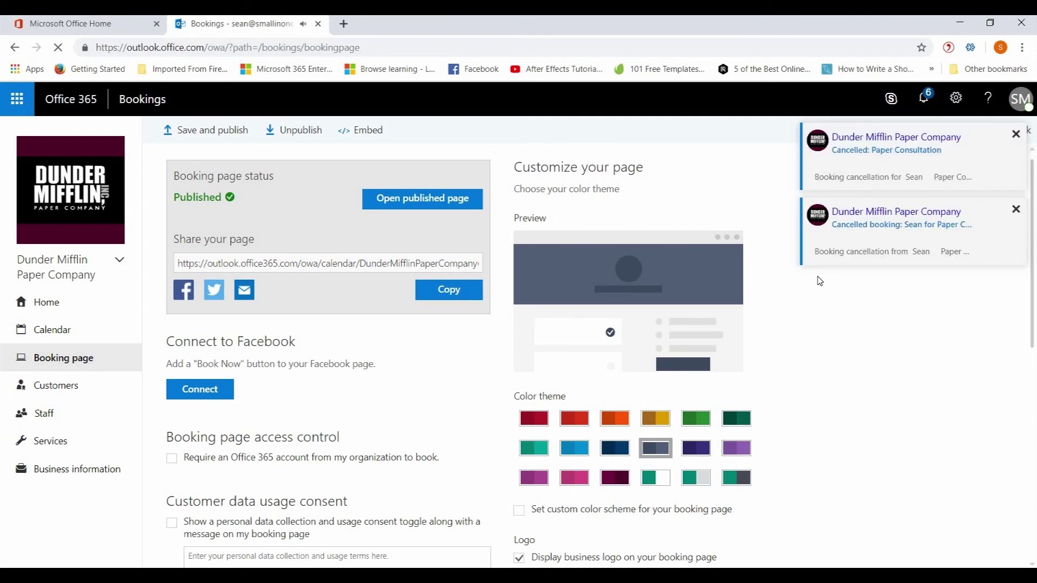
click(1017, 138)
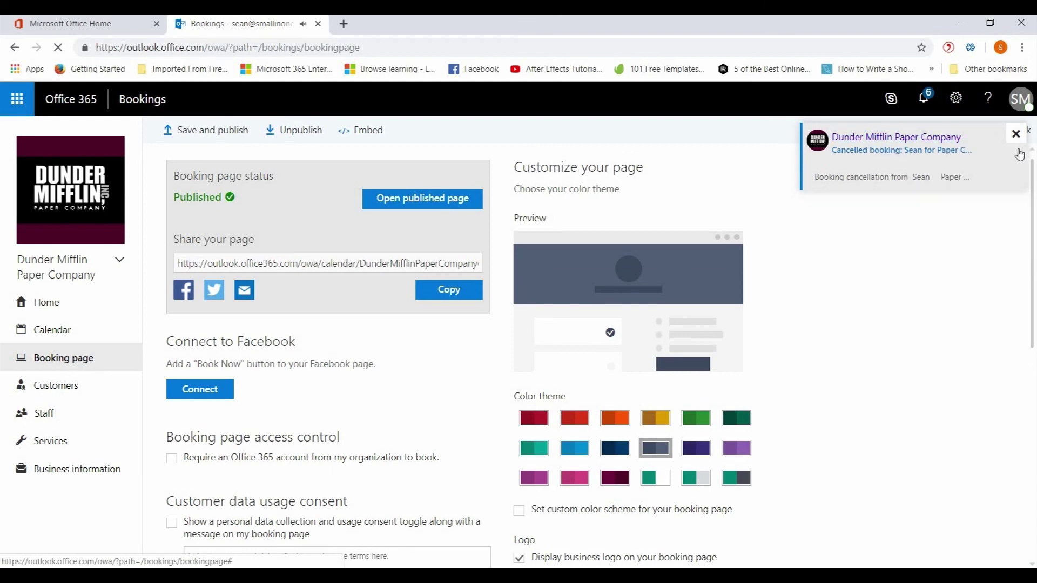
click(1016, 135)
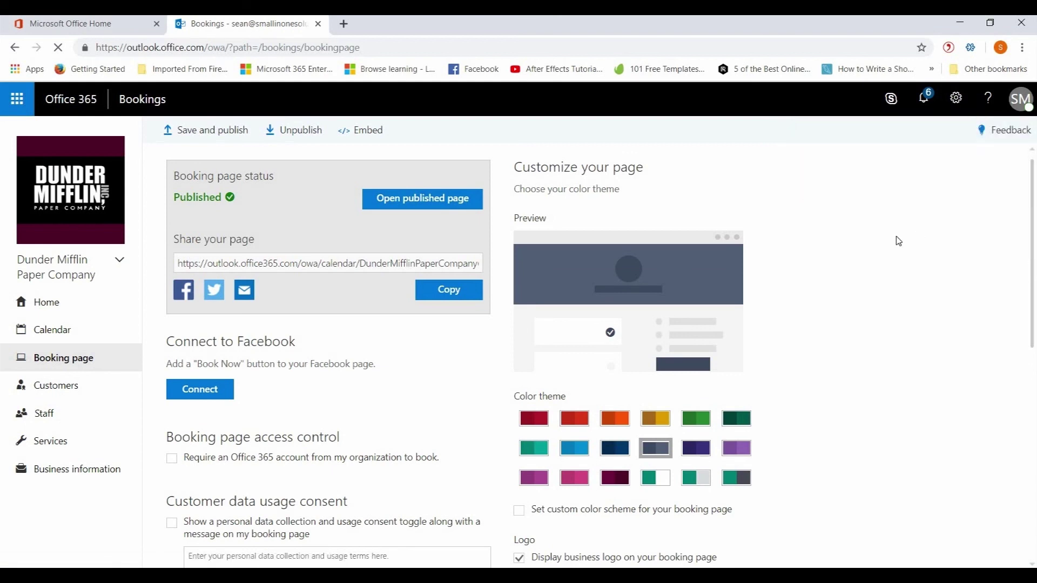